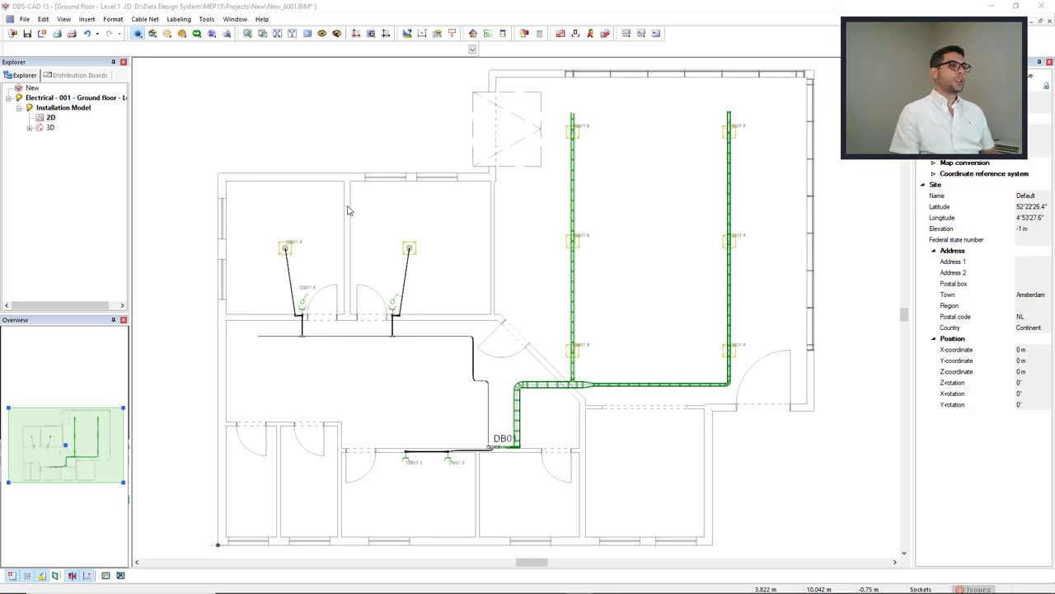
Step: Add a rectangular cable path label with distribution board reference, circuit ID and conduit size at the midpoint of the left room lamp's conduit
{"action": "left_click", "coordinate": [328, 208]}
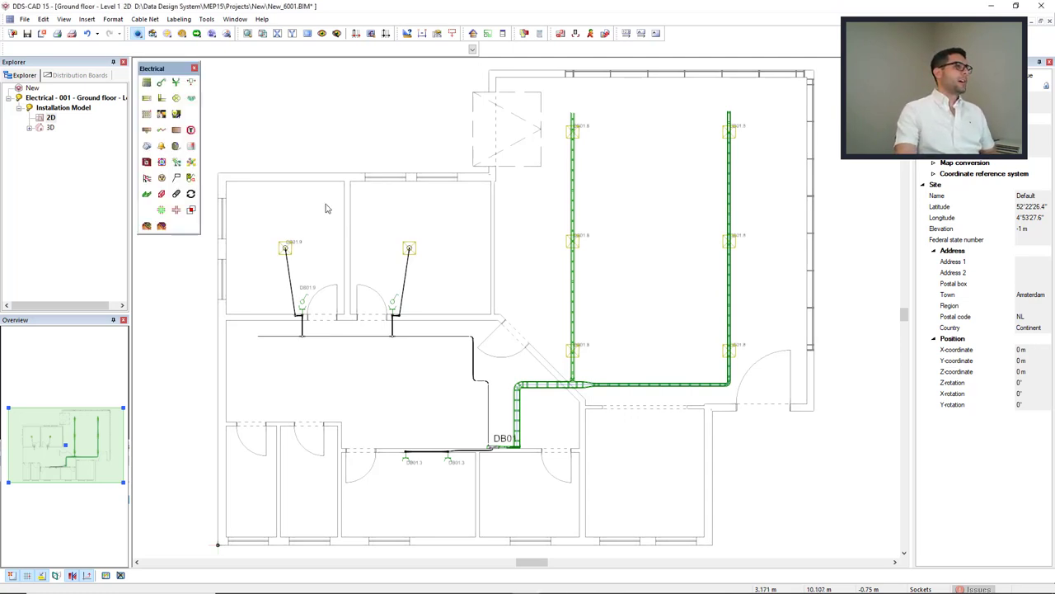
{"action": "left_click", "coordinate": [176, 179]}
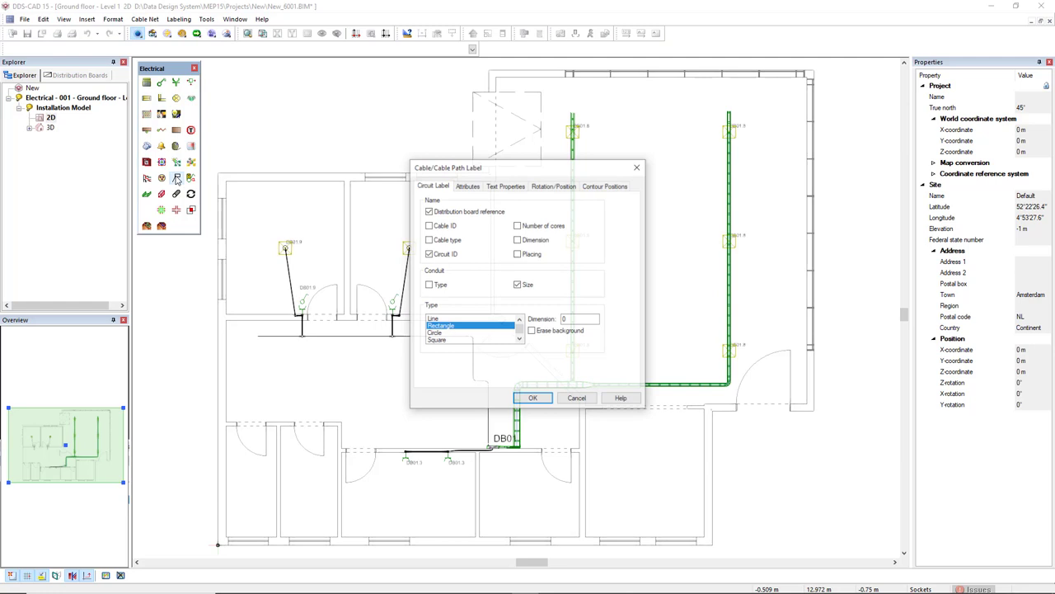
{"action": "left_click_drag", "start_coordinate": [534, 150], "coordinate": [424, 134]}
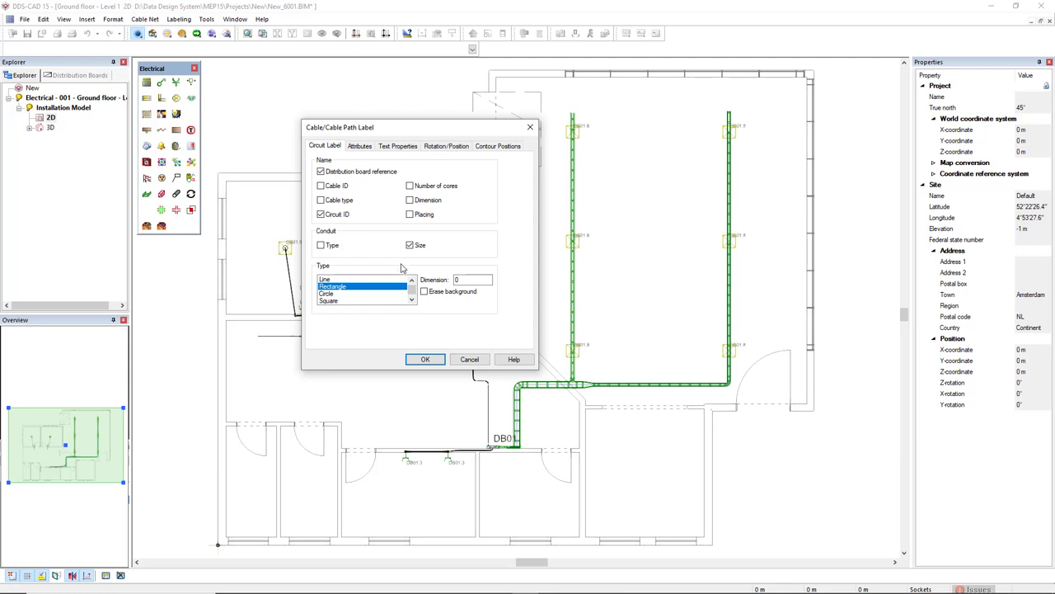
{"action": "left_click", "coordinate": [422, 359]}
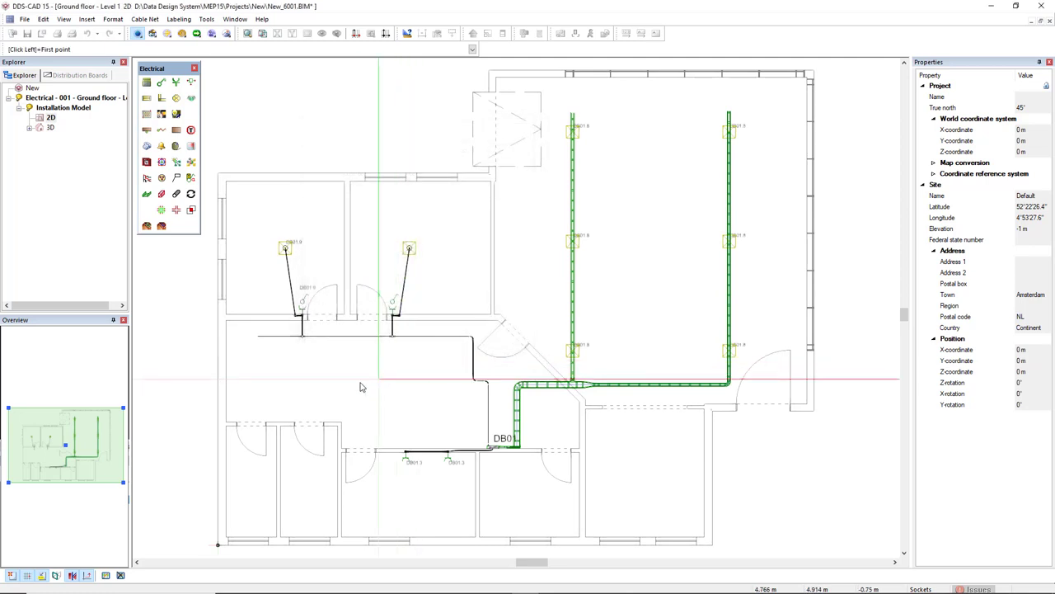
{"action": "scroll", "coordinate": [365, 259], "scroll_direction": "up", "scroll_amount": 3}
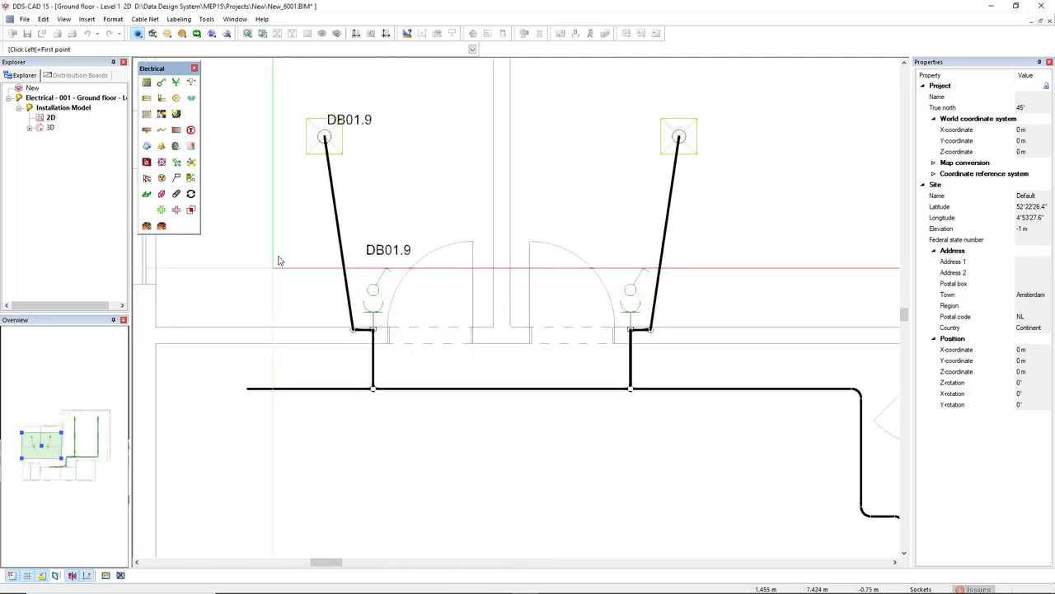
{"action": "left_click", "coordinate": [338, 238]}
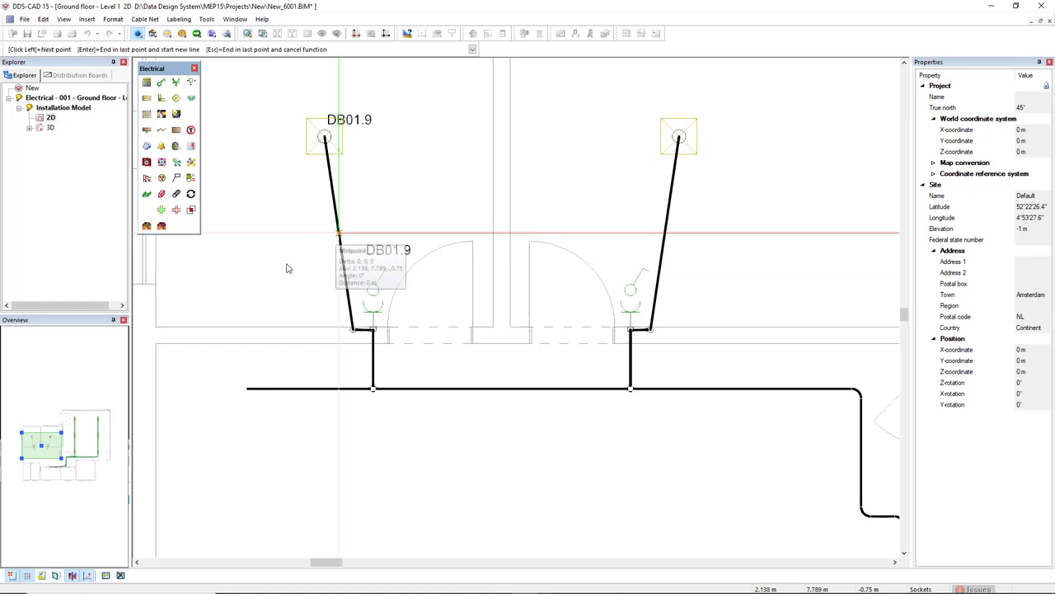
{"action": "middle_click_drag", "start_coordinate": [282, 266], "coordinate": [395, 241]}
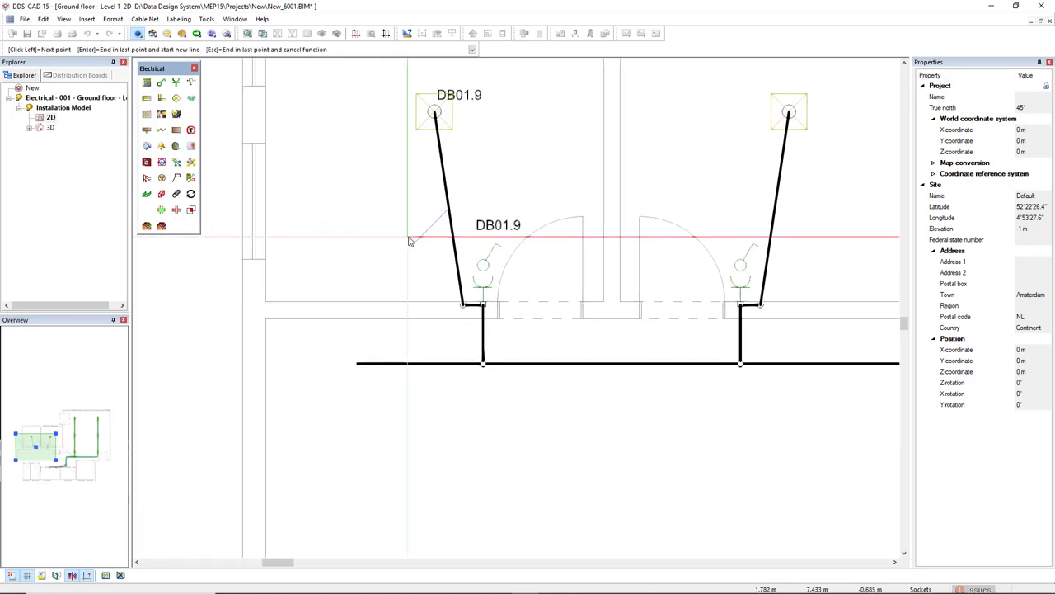
{"action": "left_click", "coordinate": [412, 234]}
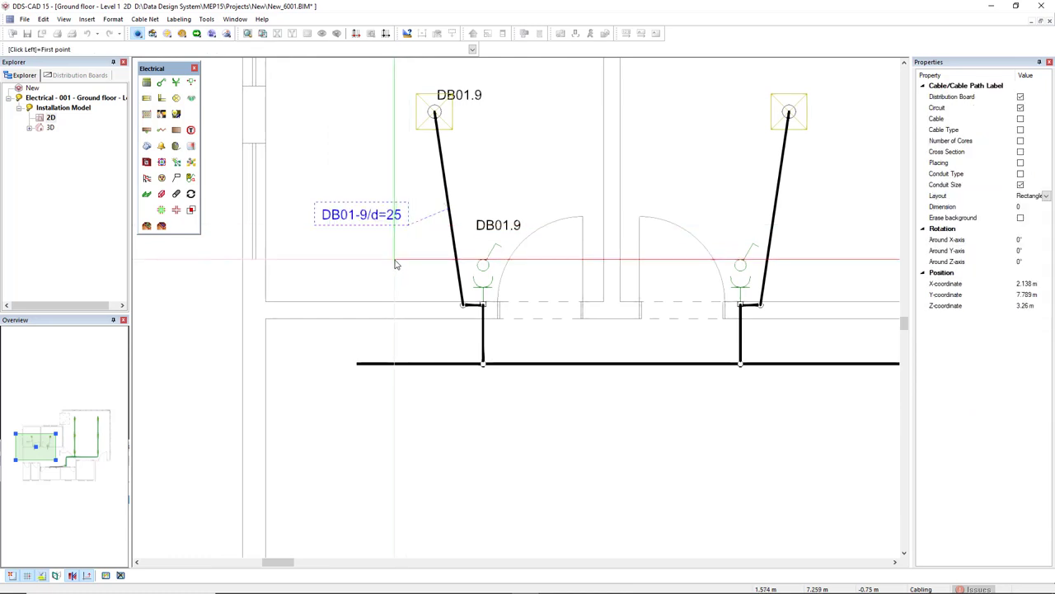
{"action": "key", "text": "Escape"}
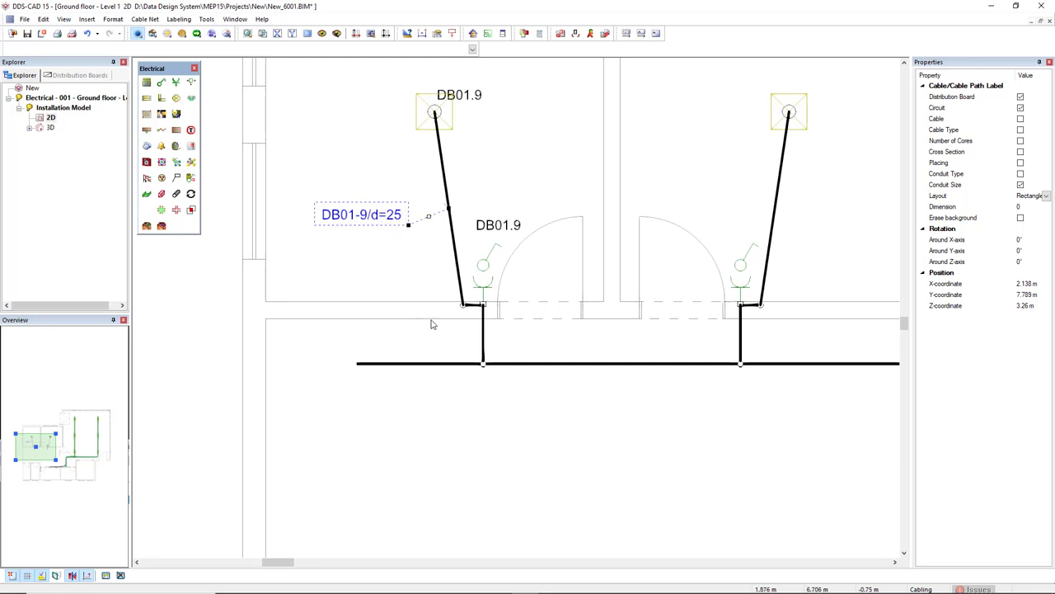
Step: Label the conduit between distribution board DB01 and the DB01.3 sockets with the same rectangular cable path label, placed above the conduit
{"action": "middle_click_drag", "start_coordinate": [573, 381], "coordinate": [554, 363]}
{"action": "scroll", "coordinate": [555, 363], "scroll_direction": "down", "scroll_amount": 2}
{"action": "mouse_move", "coordinate": [401, 294]}
{"action": "middle_mouse_down"}
{"action": "mouse_move", "coordinate": [464, 283]}
{"action": "mouse_move", "coordinate": [418, 252]}
{"action": "middle_mouse_up"}
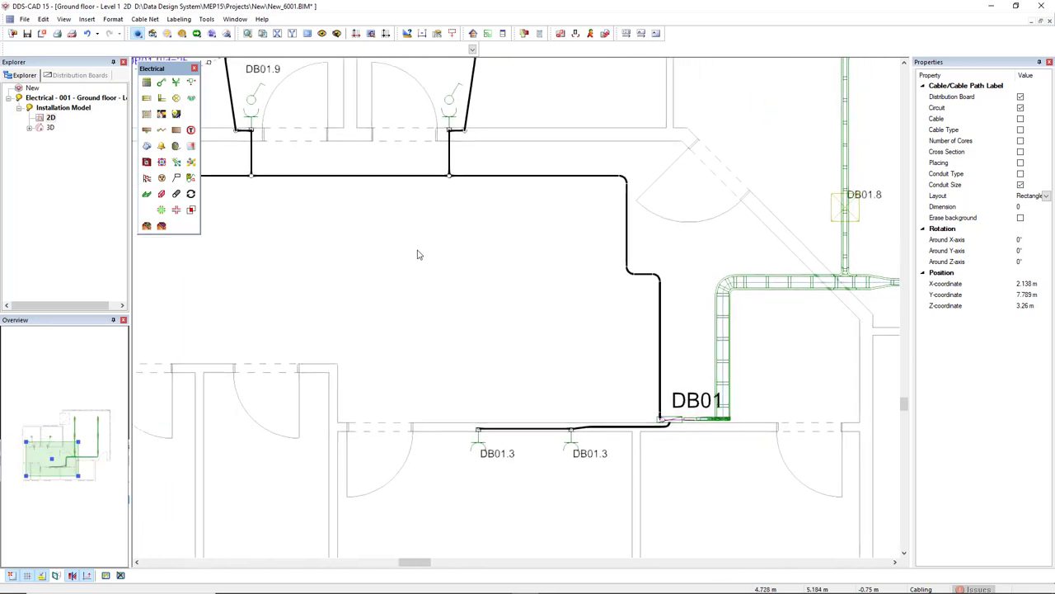
{"action": "right_click", "coordinate": [418, 251]}
{"action": "left_click", "coordinate": [447, 259]}
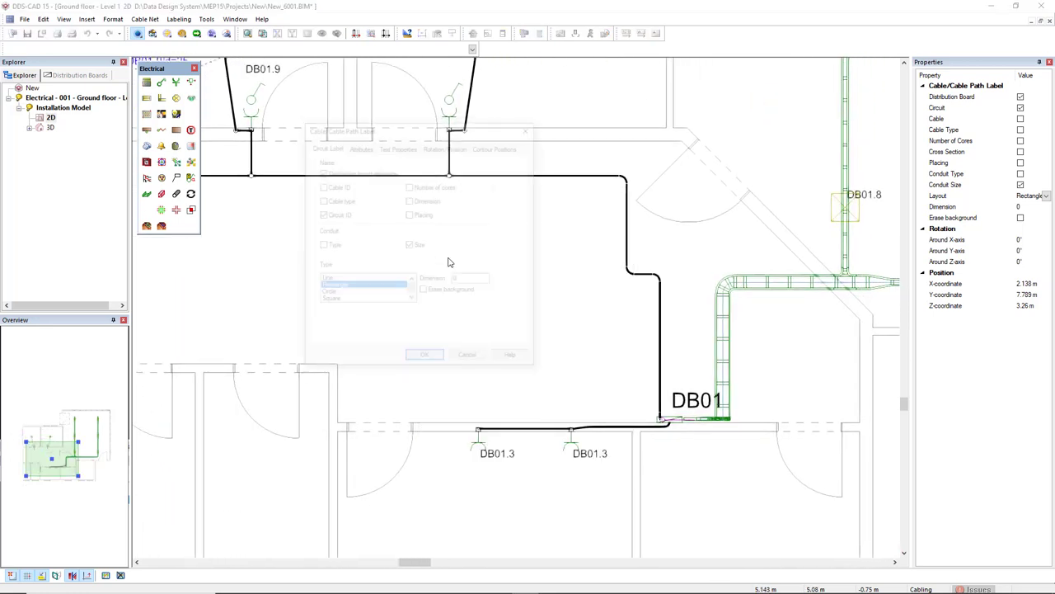
{"action": "left_click", "coordinate": [422, 361]}
{"action": "scroll", "coordinate": [577, 452], "scroll_direction": "up", "scroll_amount": 2}
{"action": "left_click", "coordinate": [620, 409]}
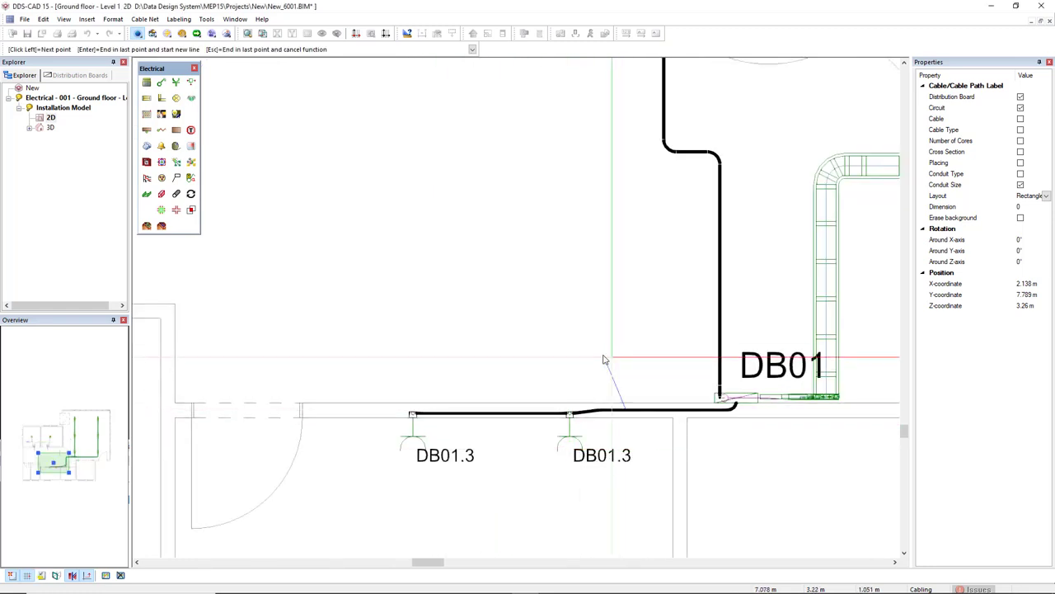
{"action": "left_click", "coordinate": [606, 359]}
{"action": "middle_click_drag", "start_coordinate": [494, 372], "coordinate": [449, 327]}
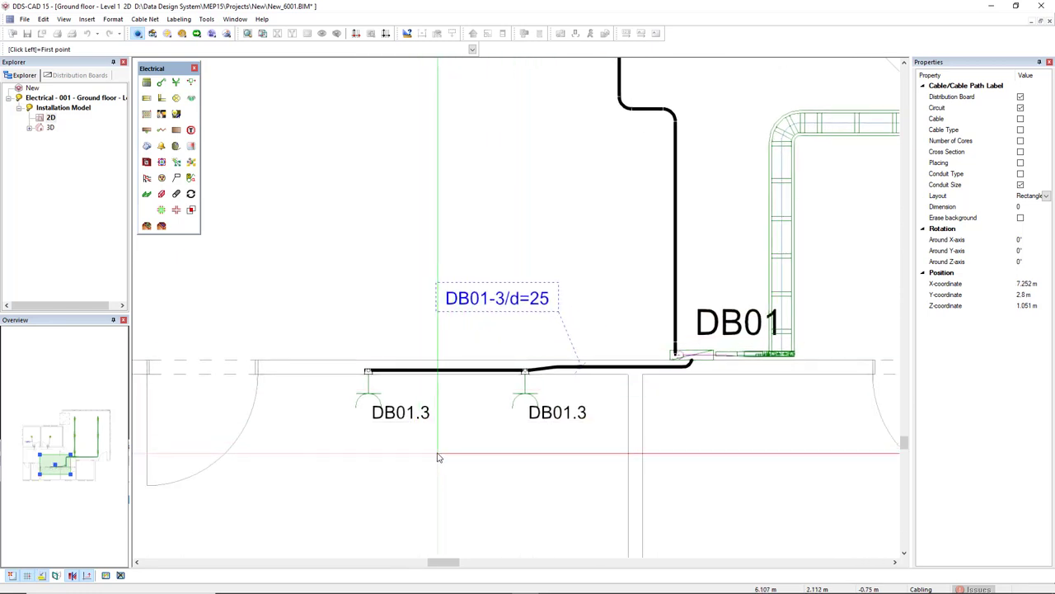
Step: Label the vertical cable tray section beside DB01 with a rectangular cable path label to its right, and deselect the label
{"action": "scroll", "coordinate": [438, 458], "scroll_direction": "down", "scroll_amount": 3}
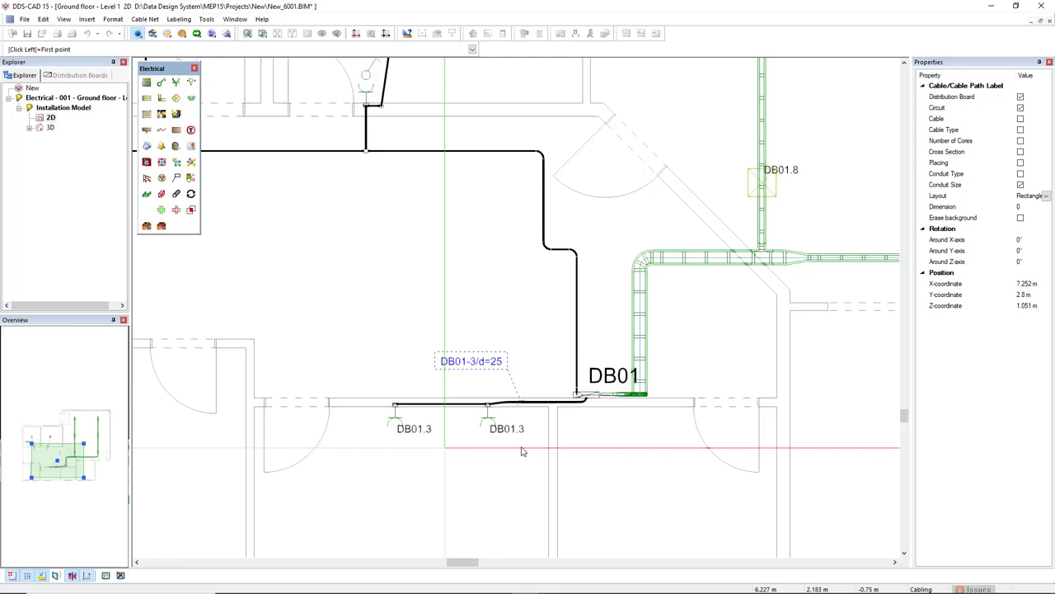
{"action": "scroll", "coordinate": [440, 416], "scroll_direction": "right", "scroll_amount": 3}
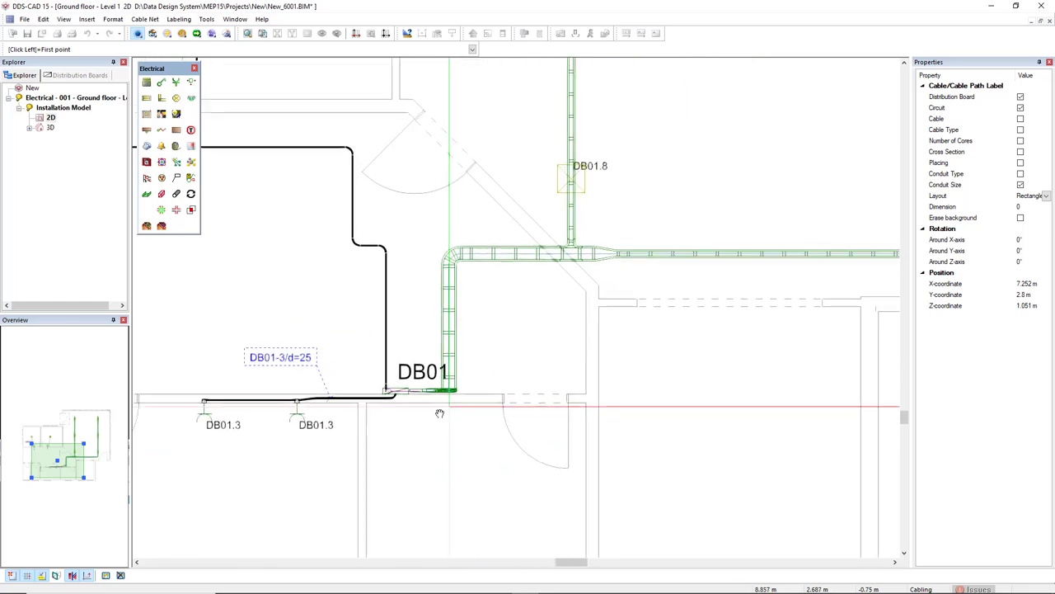
{"action": "left_click", "coordinate": [437, 340]}
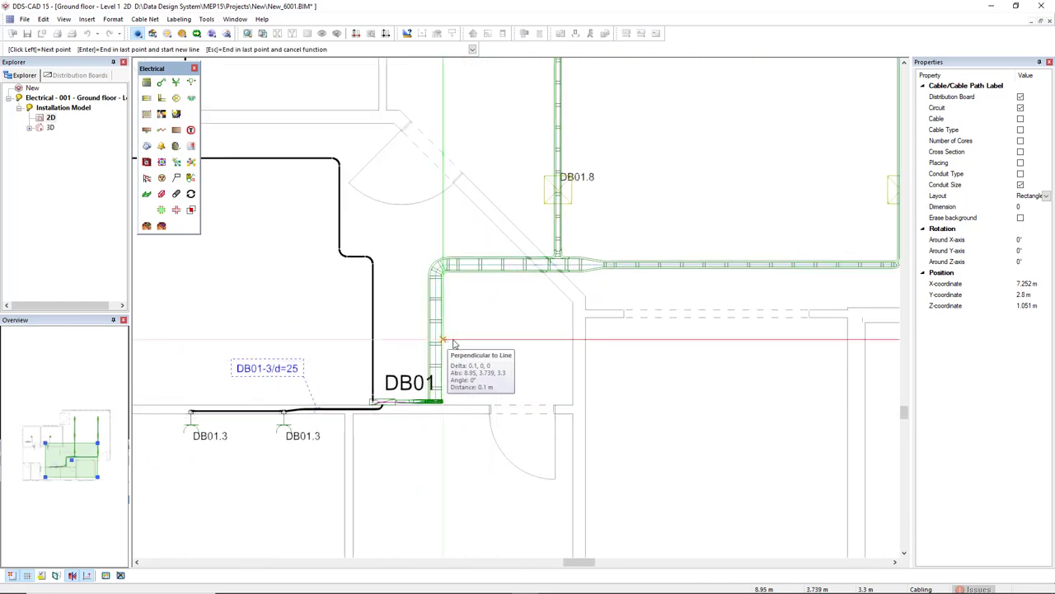
{"action": "left_click", "coordinate": [473, 334]}
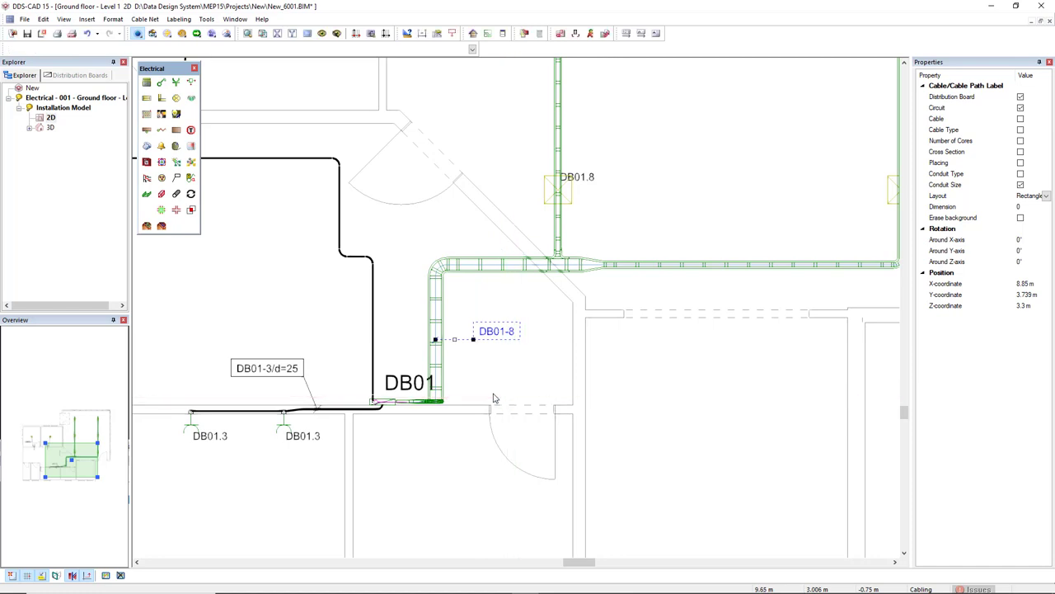
{"action": "mouse_move", "coordinate": [494, 396]}
{"action": "middle_mouse_down"}
{"action": "mouse_move", "coordinate": [547, 313]}
{"action": "mouse_move", "coordinate": [676, 424]}
{"action": "mouse_move", "coordinate": [662, 378]}
{"action": "middle_mouse_up"}
{"action": "scroll", "coordinate": [672, 412], "scroll_direction": "down", "scroll_amount": 2}
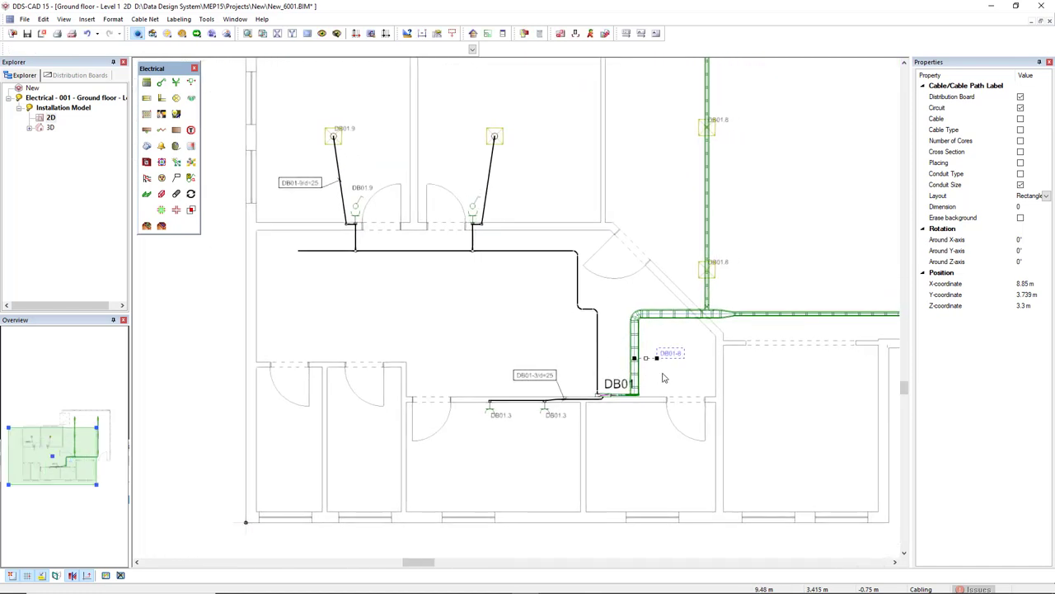
{"action": "scroll", "coordinate": [634, 353], "scroll_direction": "up", "scroll_amount": 1}
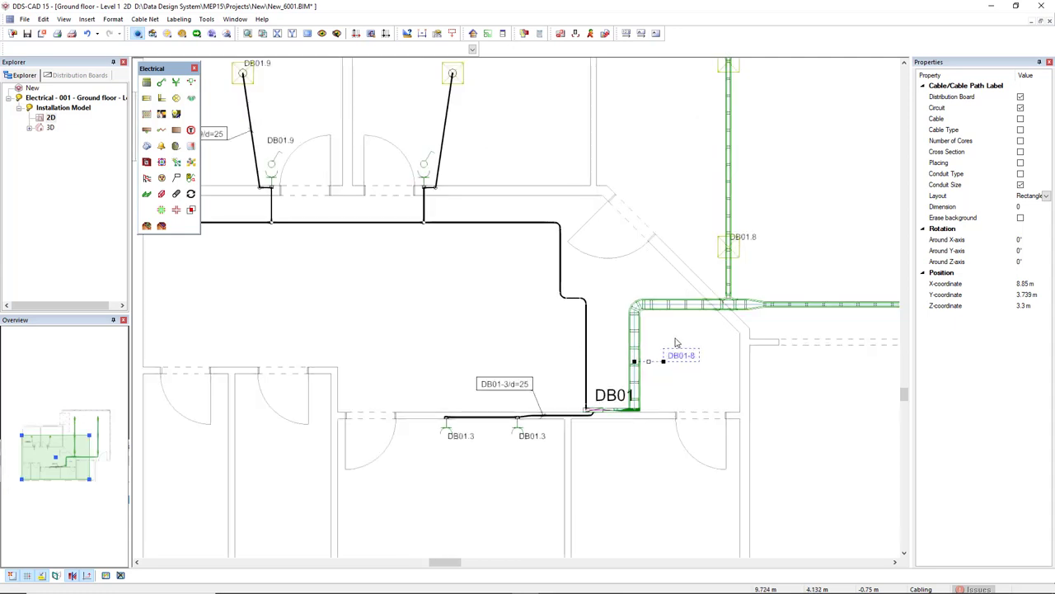
{"action": "left_click", "coordinate": [693, 387]}
{"action": "scroll", "coordinate": [685, 384], "scroll_direction": "down", "scroll_amount": 3}
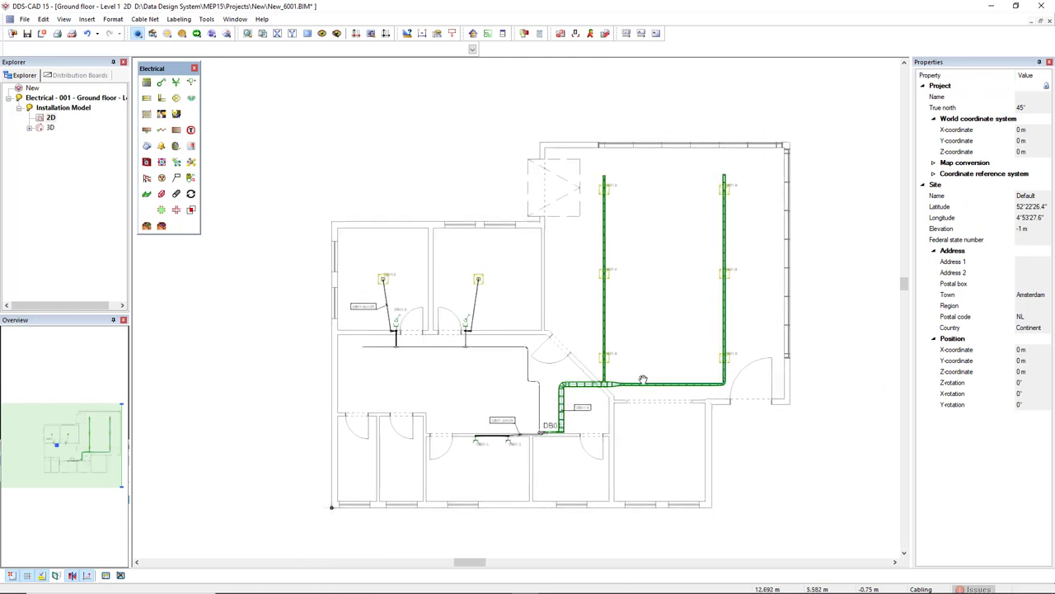
Step: Open the text settings of the topmost lamp on the right-hand cable tray and choose the Power.Circuit.Return text type
{"action": "scroll", "coordinate": [643, 379], "scroll_direction": "up", "scroll_amount": 3}
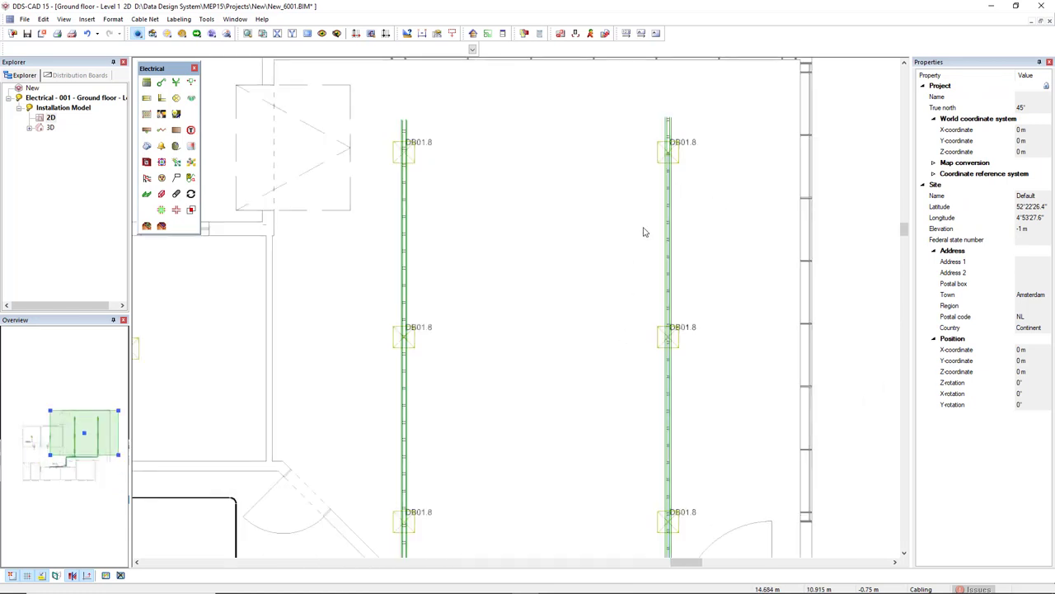
{"action": "middle_click_drag", "start_coordinate": [530, 106], "coordinate": [466, 158]}
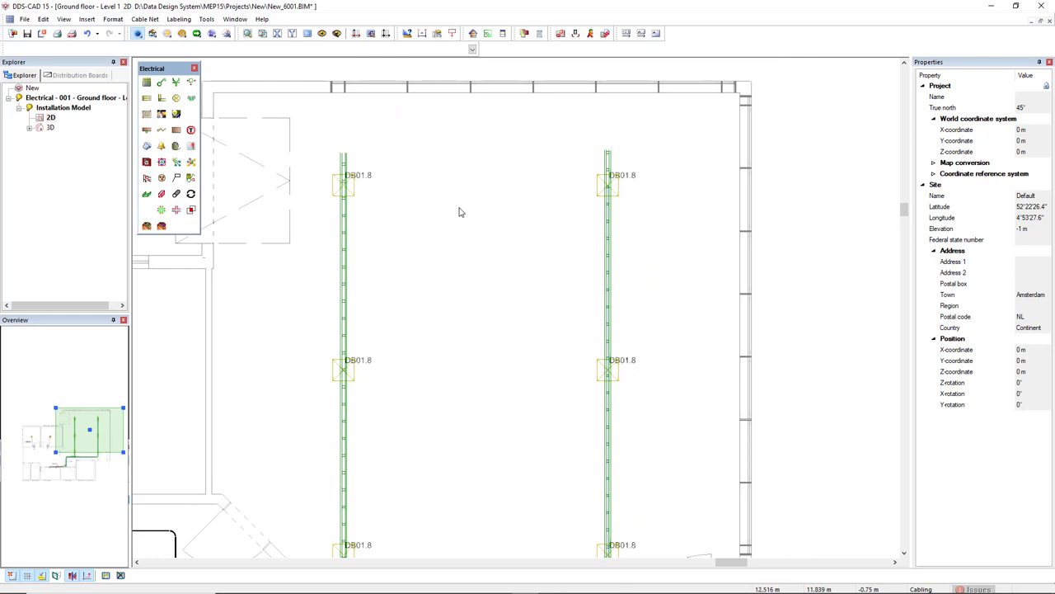
{"action": "scroll", "coordinate": [625, 162], "scroll_direction": "up", "scroll_amount": 1}
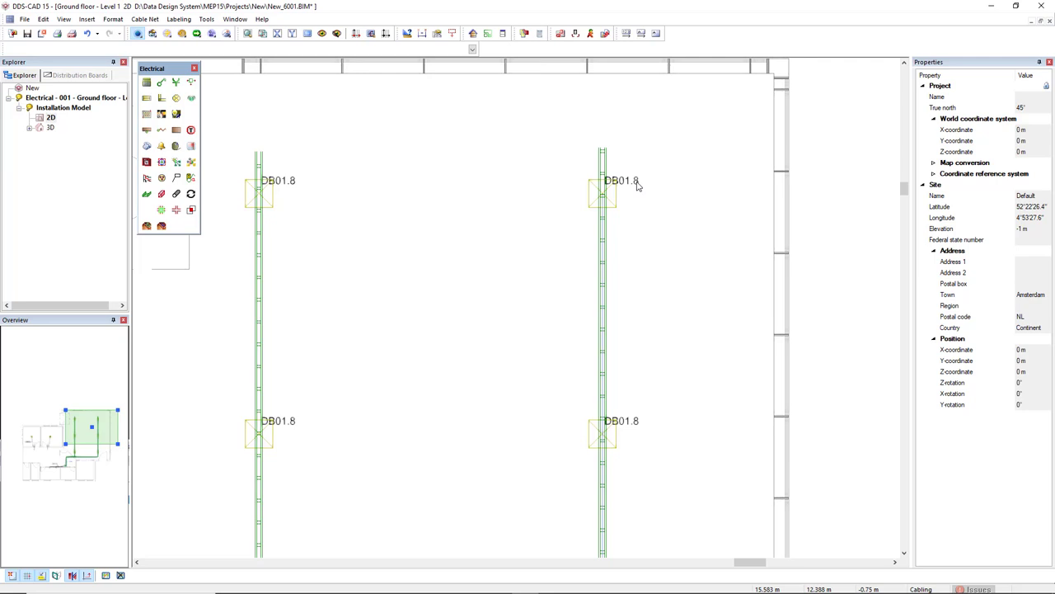
{"action": "double_click", "coordinate": [637, 186]}
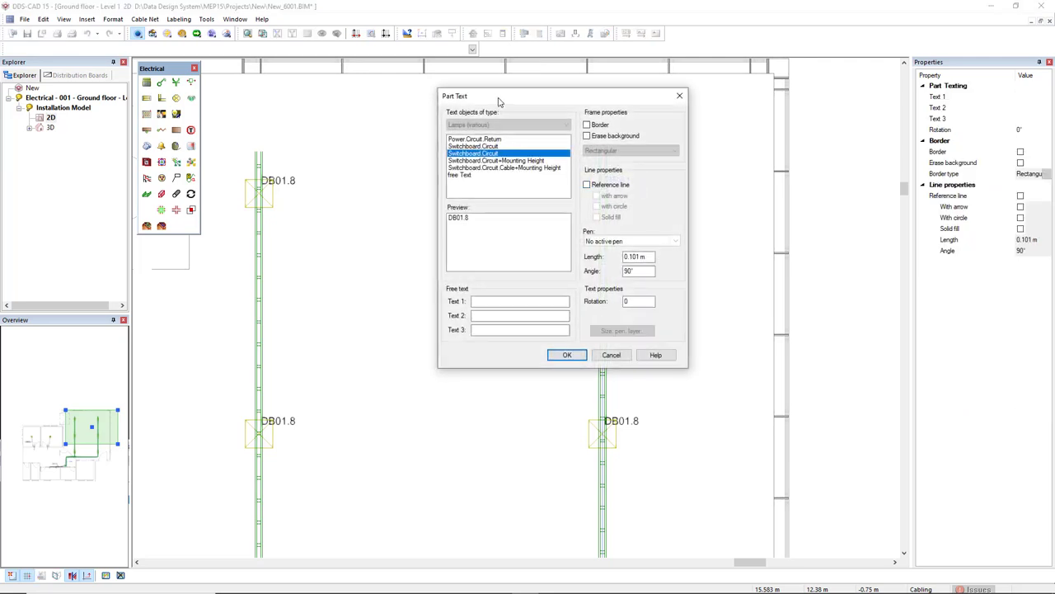
{"action": "left_click_drag", "start_coordinate": [500, 103], "coordinate": [395, 104]}
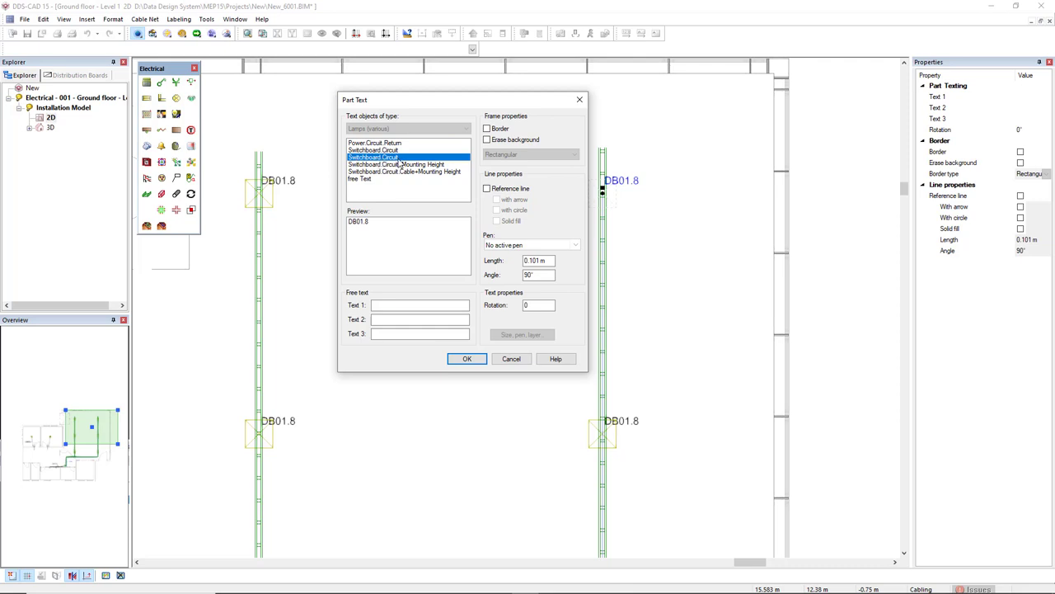
{"action": "right_click", "coordinate": [401, 162]}
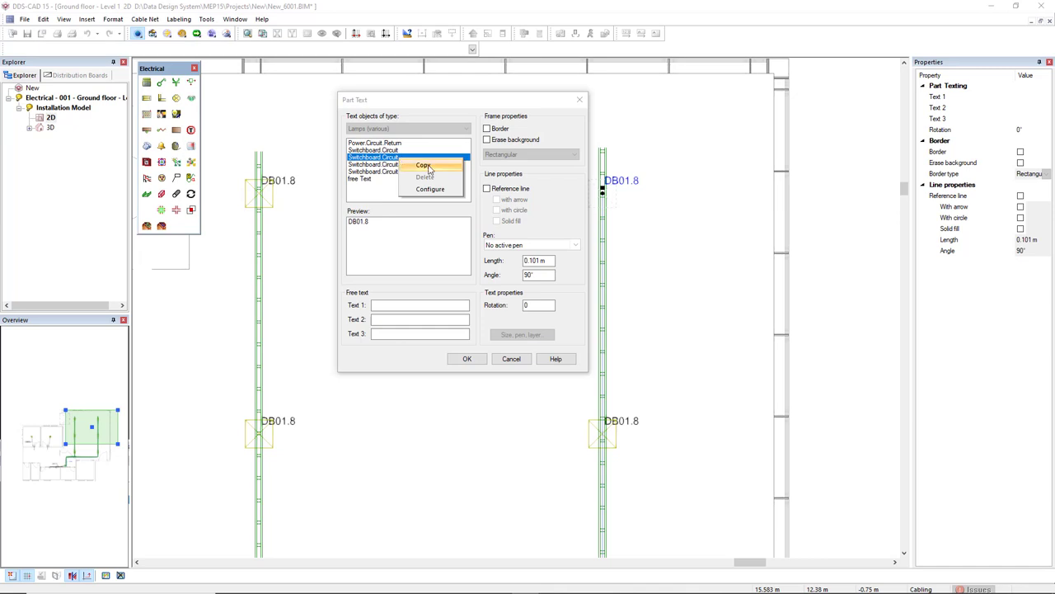
{"action": "left_click", "coordinate": [367, 145]}
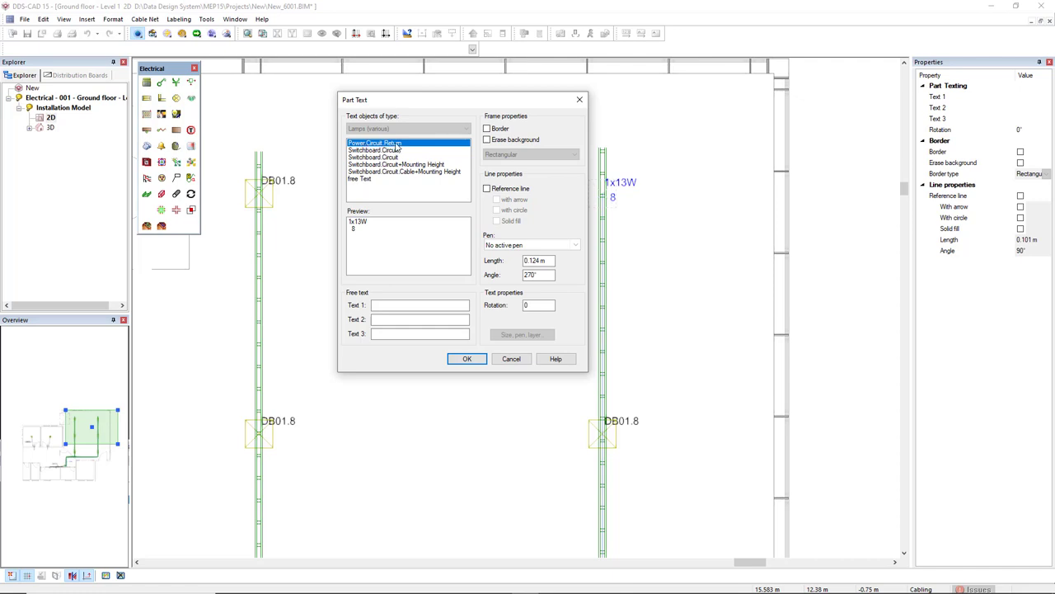
Step: Examine the Output, Circuit Name and Group Indicator variables in the Power.Circuit.Return text configuration and return to the lamp's text settings
{"action": "right_click", "coordinate": [396, 147]}
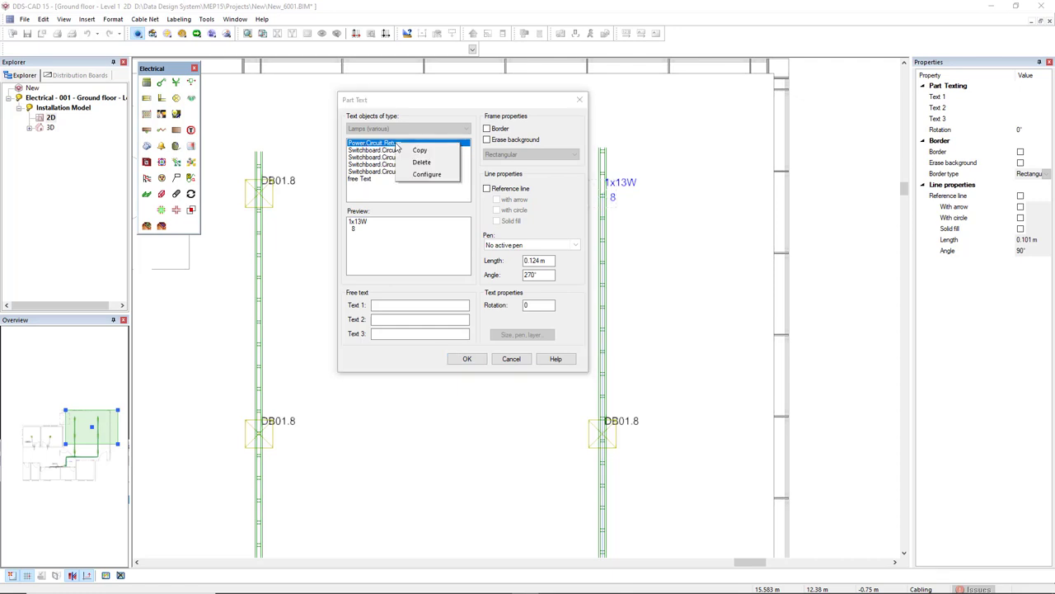
{"action": "left_click", "coordinate": [439, 175]}
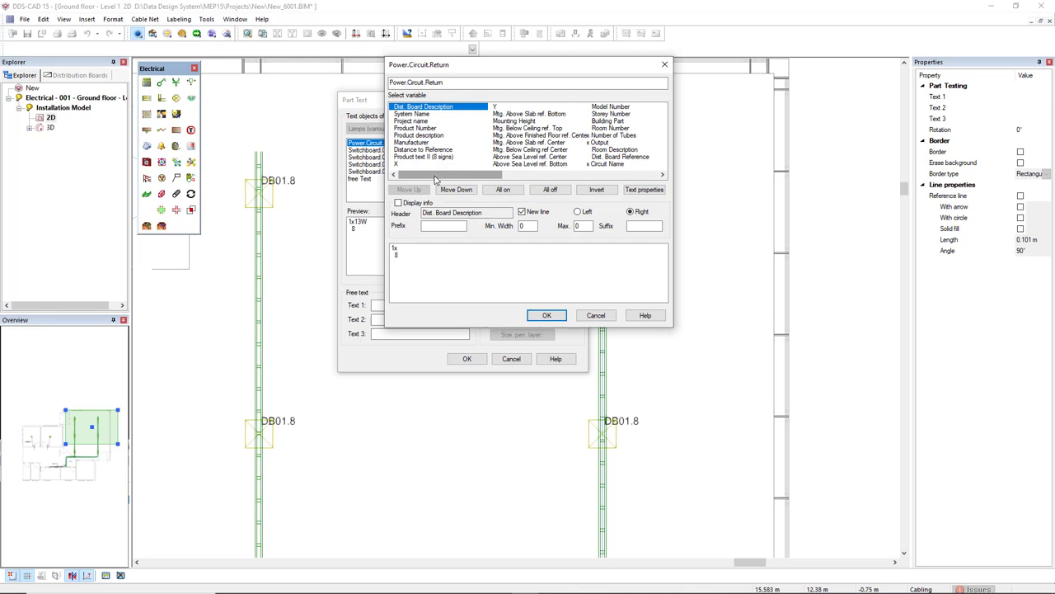
{"action": "left_click_drag", "start_coordinate": [435, 175], "coordinate": [487, 176]}
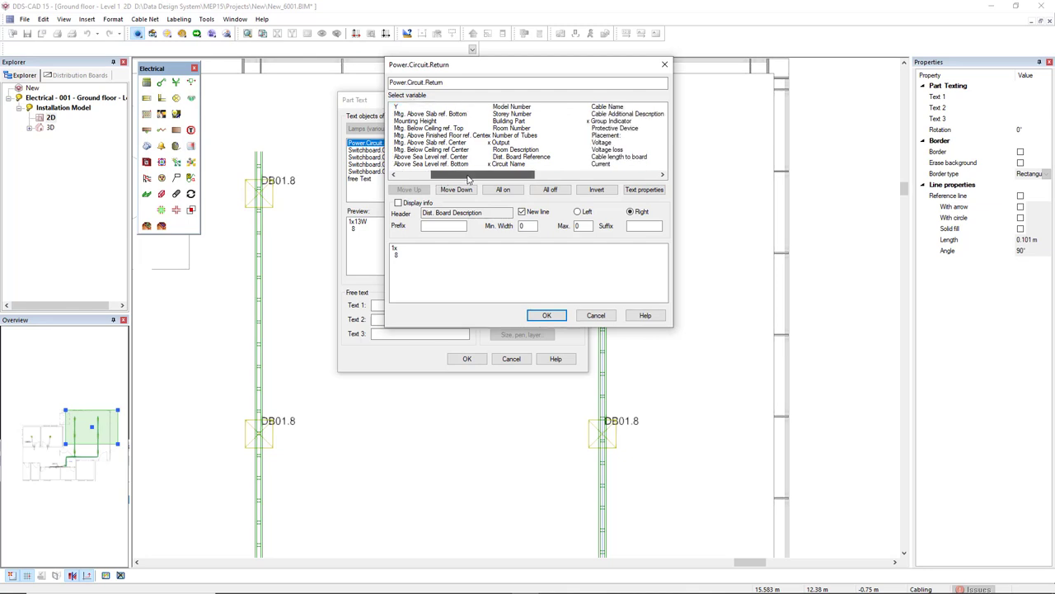
{"action": "left_click", "coordinate": [512, 142]}
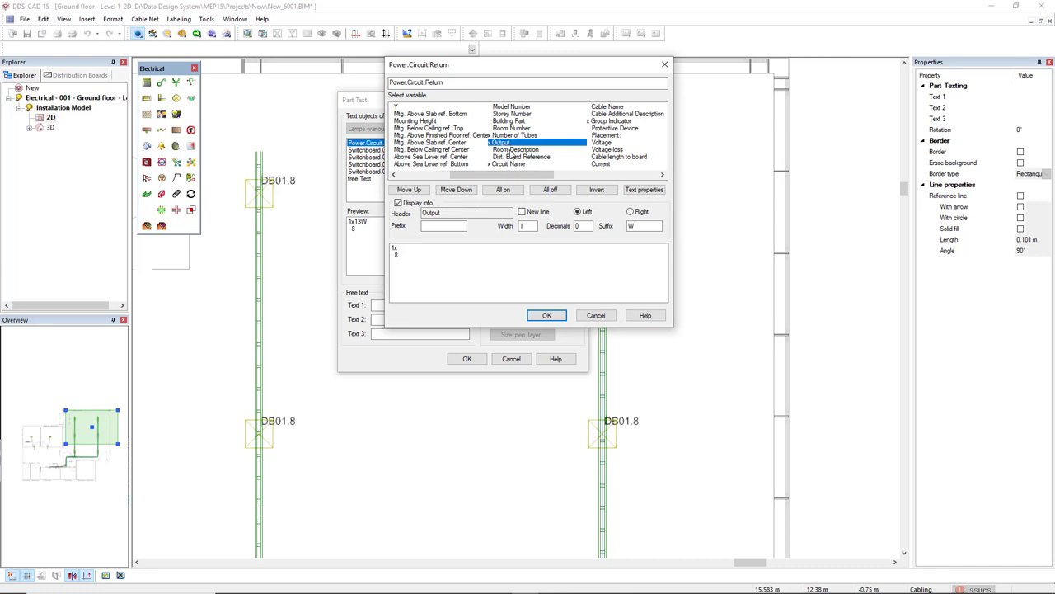
{"action": "left_click", "coordinate": [511, 164]}
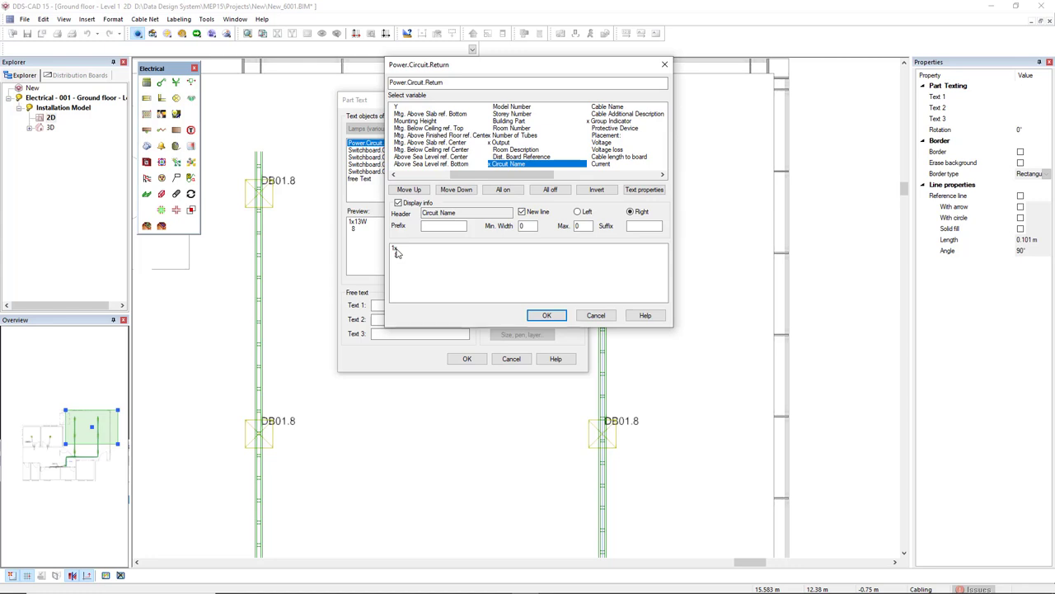
{"action": "left_click", "coordinate": [612, 121]}
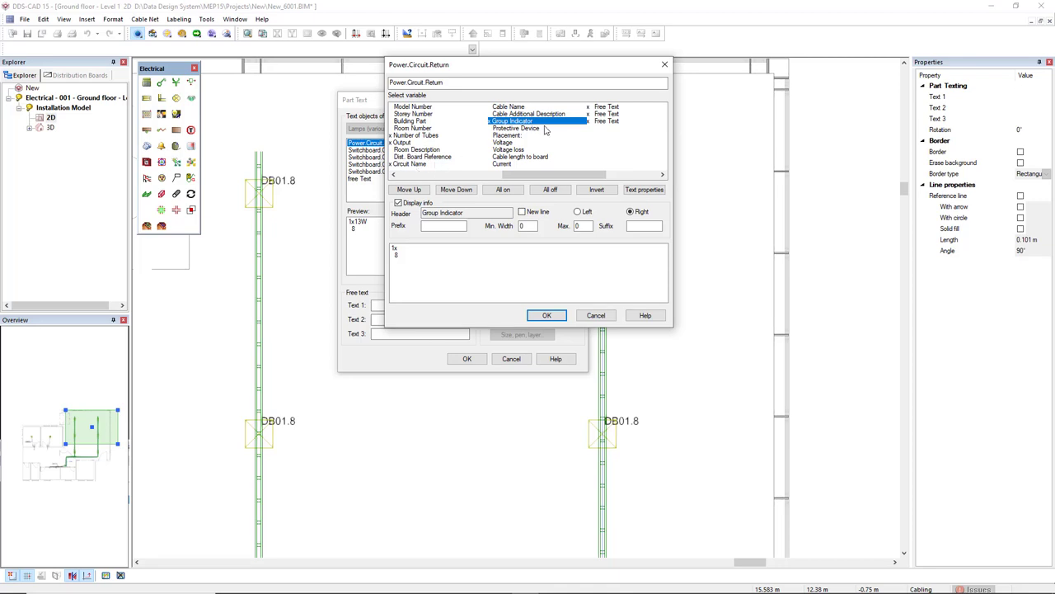
{"action": "left_click", "coordinate": [547, 315]}
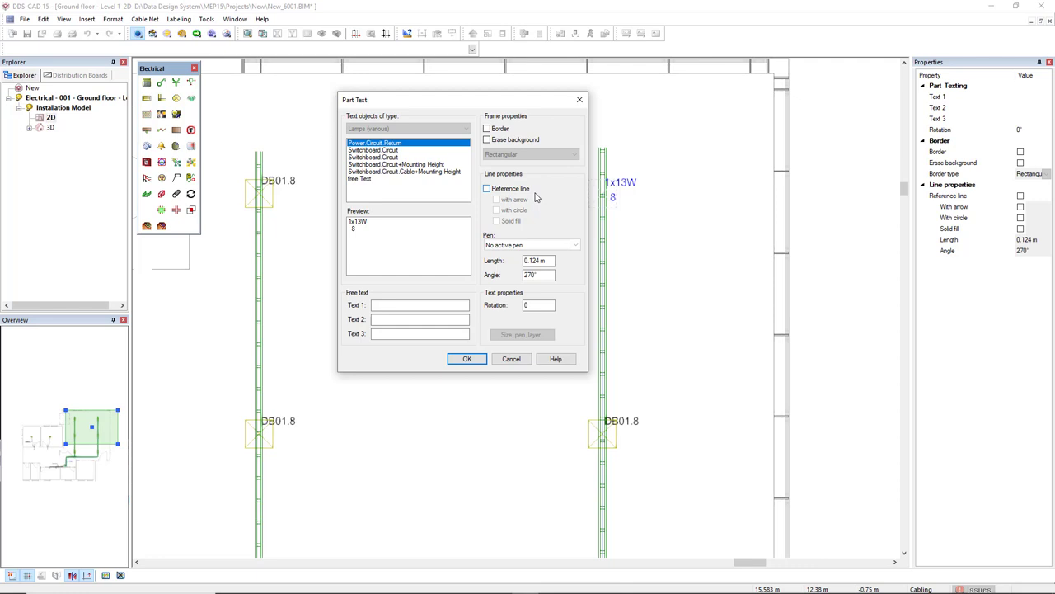
{"action": "left_click_drag", "start_coordinate": [489, 107], "coordinate": [455, 106]}
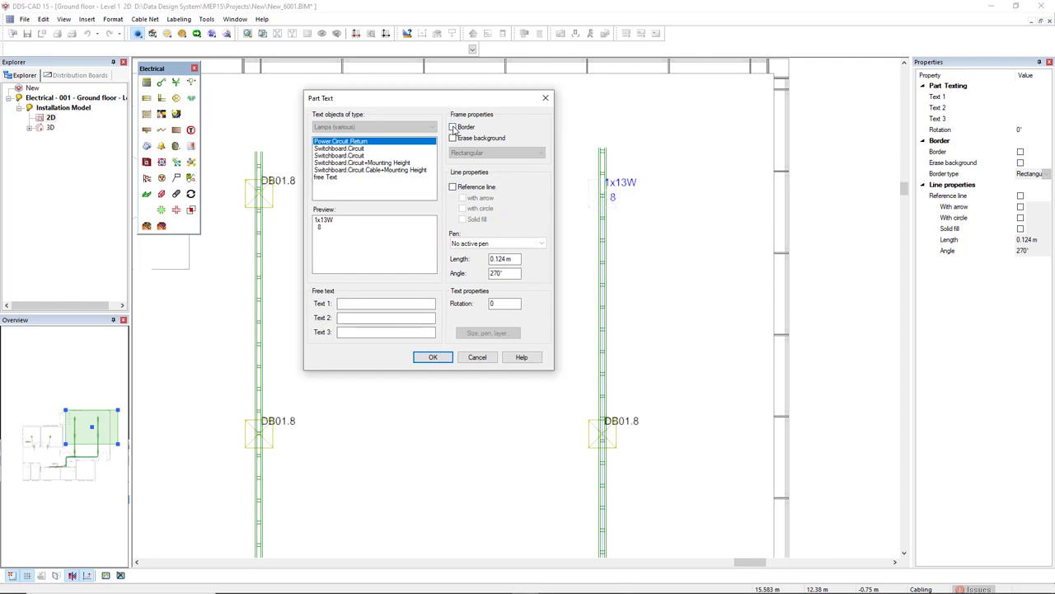
Step: Give the topmost right-hand lamp's Power.Circuit.Return text a border of type Splitted circle and apply the text settings
{"action": "left_click", "coordinate": [452, 127]}
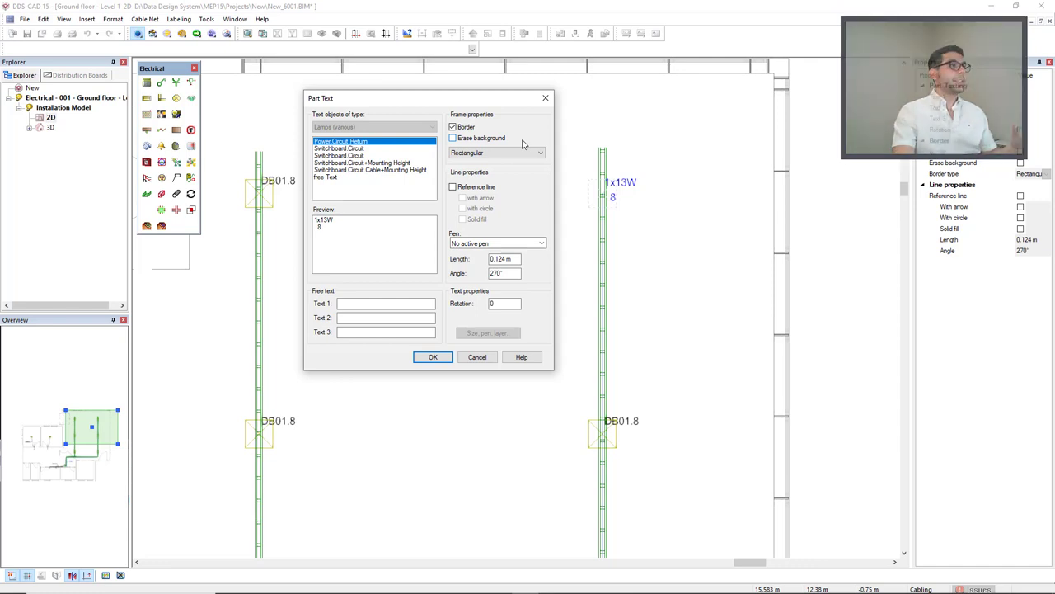
{"action": "left_click", "coordinate": [516, 154]}
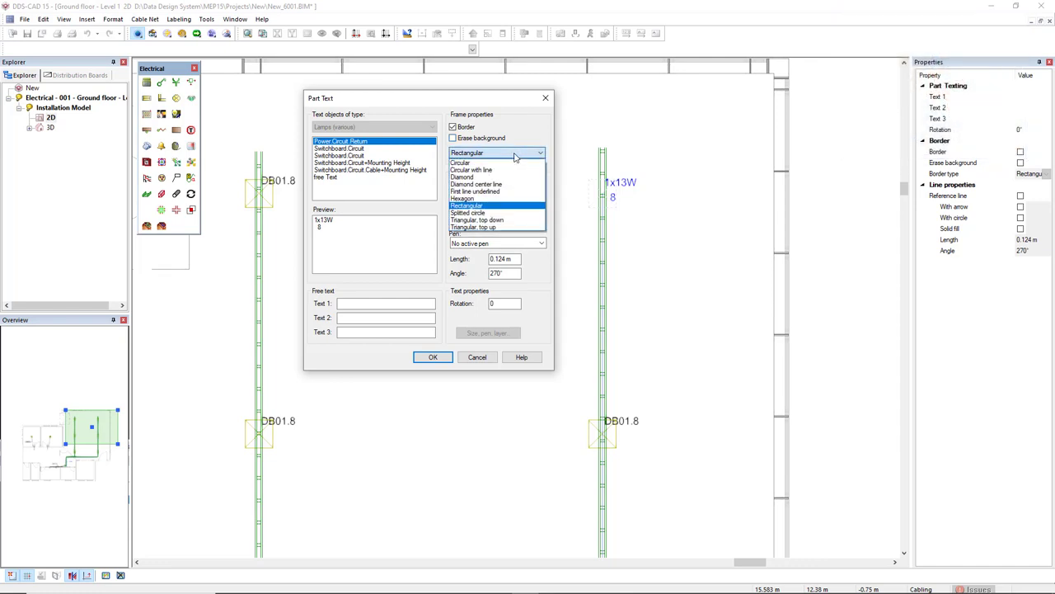
{"action": "left_click", "coordinate": [490, 213]}
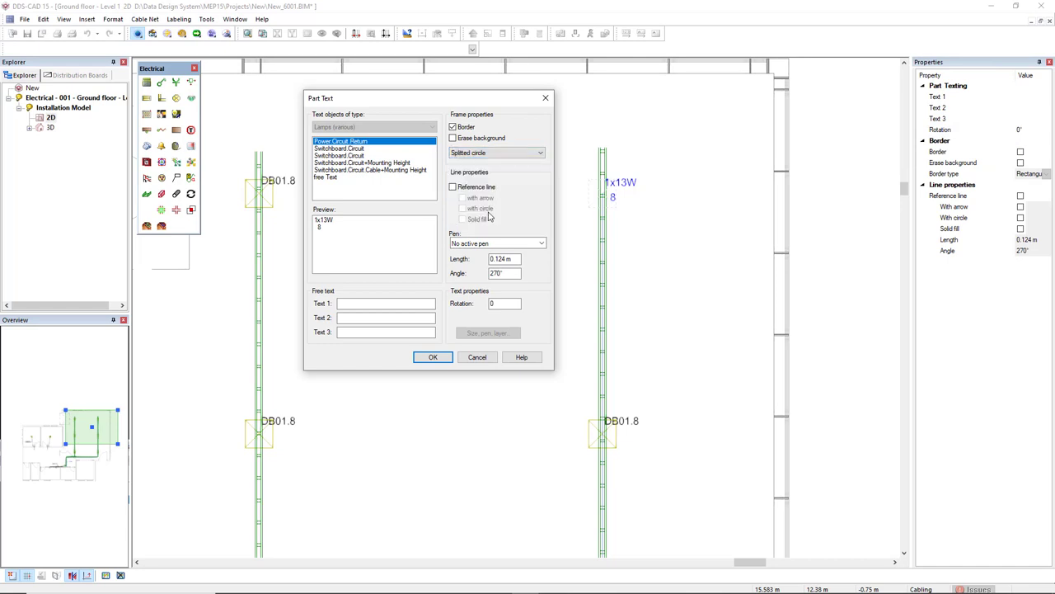
{"action": "left_click", "coordinate": [434, 357]}
Step: Move the topmost right-hand lamp's circular label off the cable tray to just right of the lamp
{"action": "scroll", "coordinate": [672, 191], "scroll_direction": "up", "scroll_amount": 3}
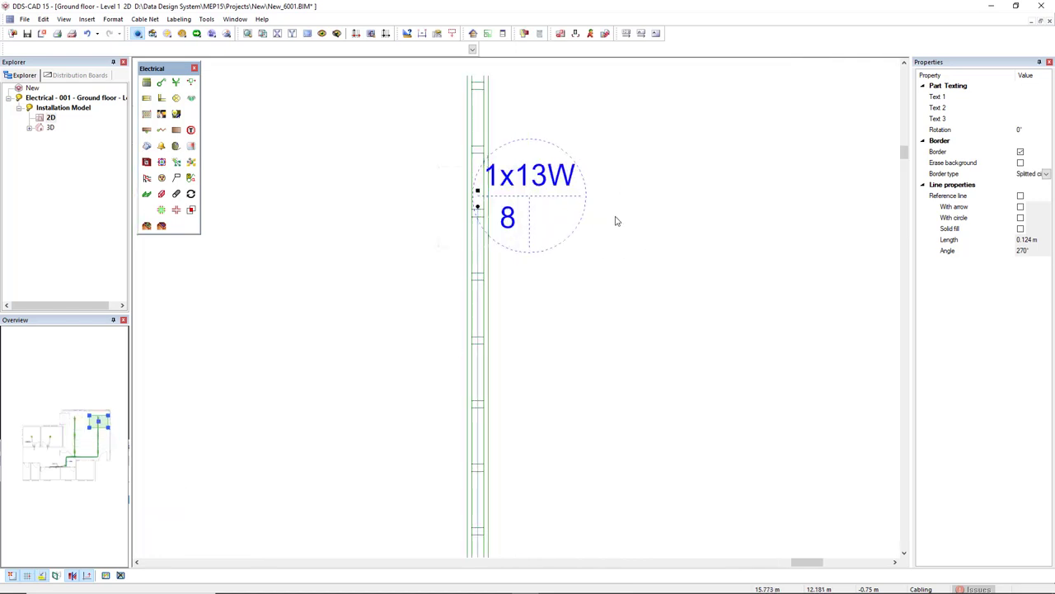
{"action": "left_click", "coordinate": [479, 193]}
{"action": "left_click", "coordinate": [478, 192]}
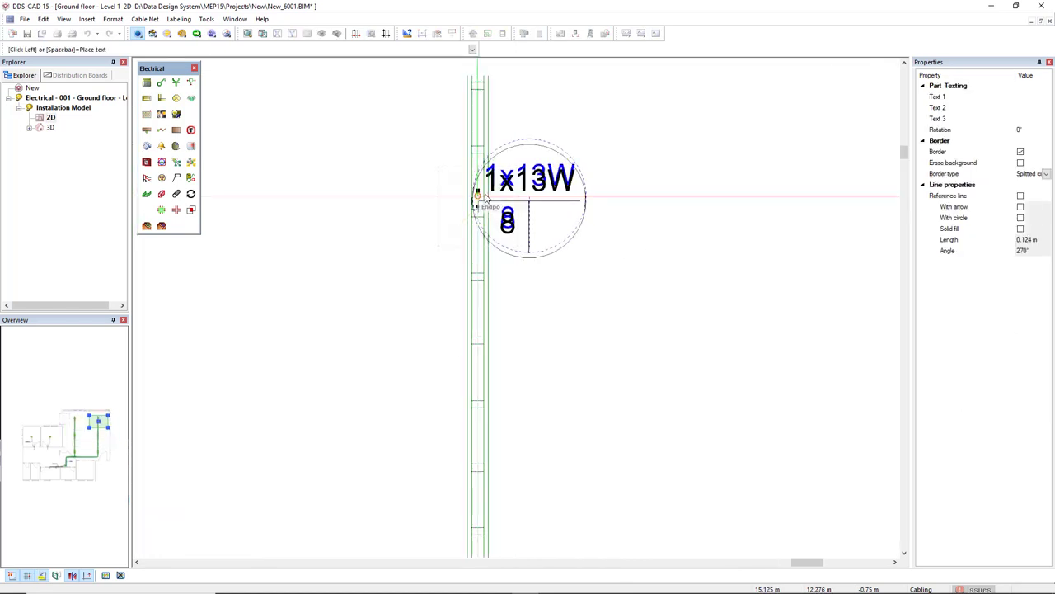
{"action": "left_click", "coordinate": [551, 198]}
{"action": "scroll", "coordinate": [551, 289], "scroll_direction": "down", "scroll_amount": 1}
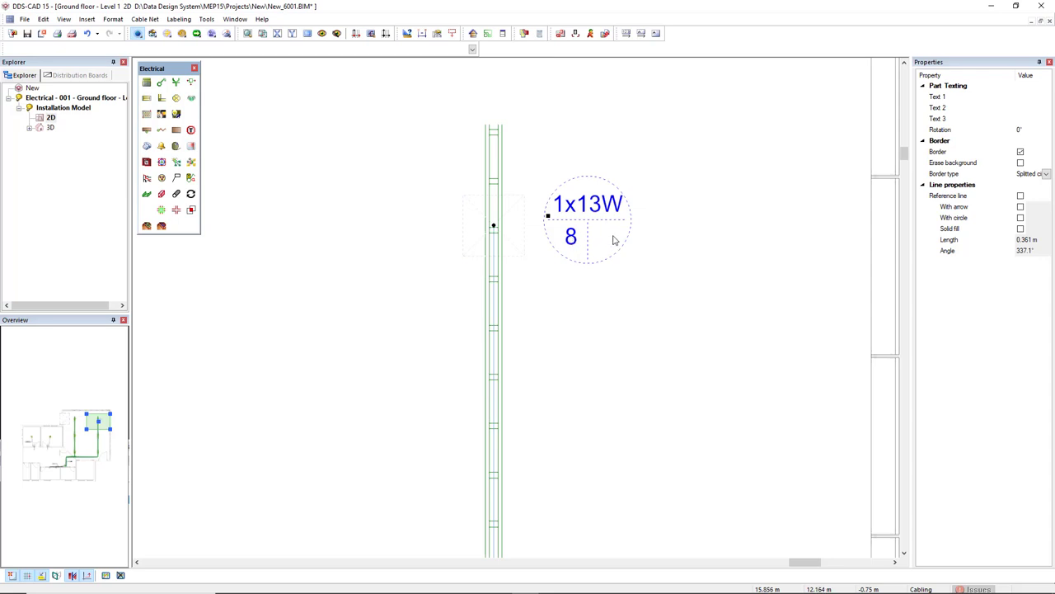
{"action": "scroll", "coordinate": [614, 240], "scroll_direction": "down", "scroll_amount": 2}
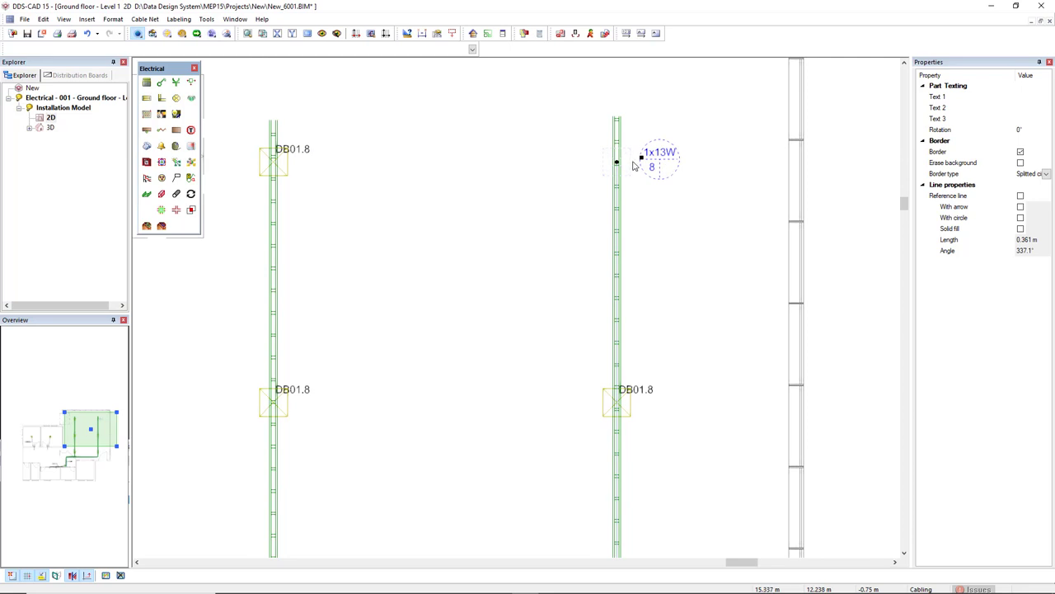
Step: Copy the selected lamp label's part text properties to the other five lamps on the two vertical cable trays
{"action": "right_click", "coordinate": [648, 216]}
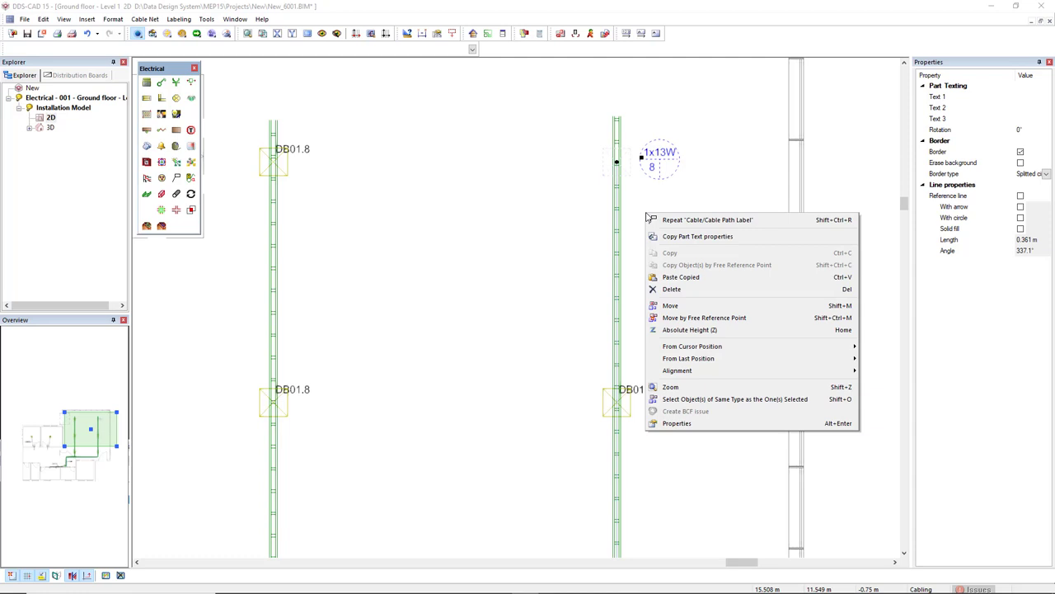
{"action": "left_click", "coordinate": [751, 237]}
{"action": "left_click", "coordinate": [313, 159]}
{"action": "middle_click_drag", "start_coordinate": [457, 273], "coordinate": [472, 237]}
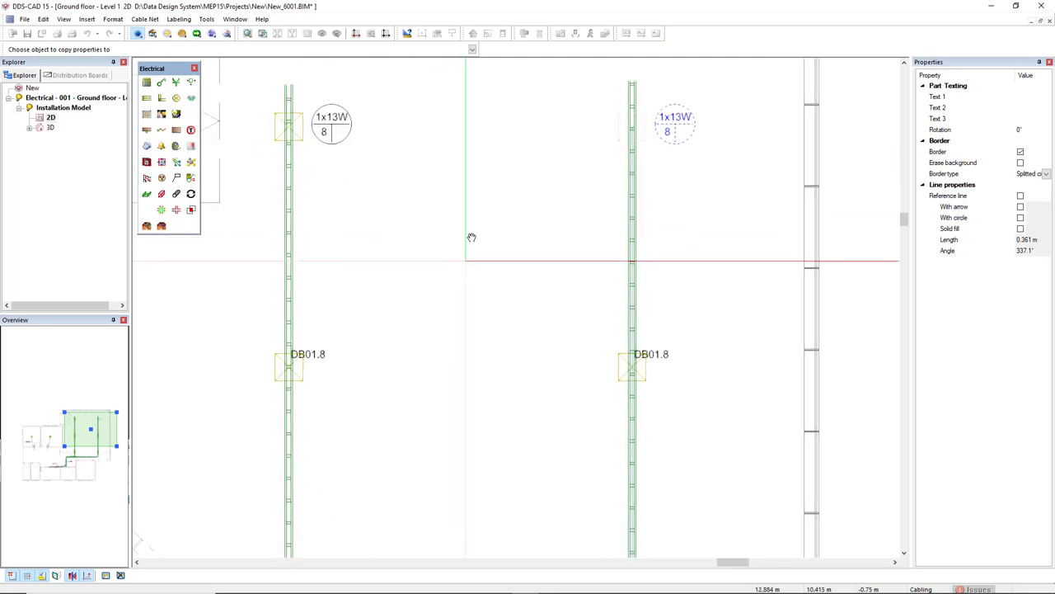
{"action": "left_click", "coordinate": [674, 315]}
{"action": "left_click", "coordinate": [331, 322]}
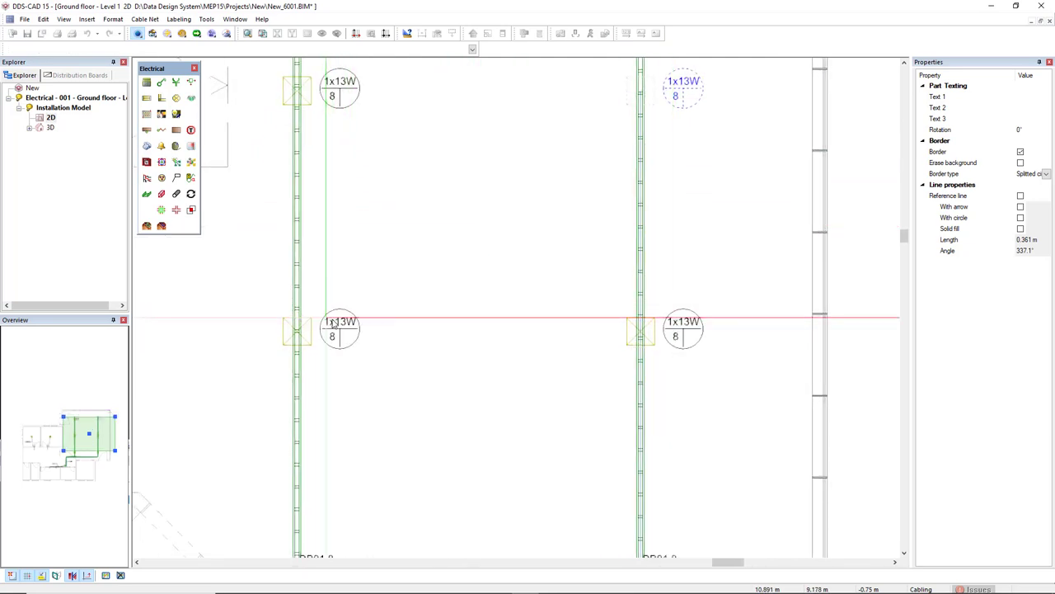
{"action": "middle_click_drag", "start_coordinate": [332, 323], "coordinate": [341, 237]}
{"action": "scroll", "coordinate": [471, 252], "scroll_direction": "down", "scroll_amount": 2}
{"action": "left_click", "coordinate": [401, 392]}
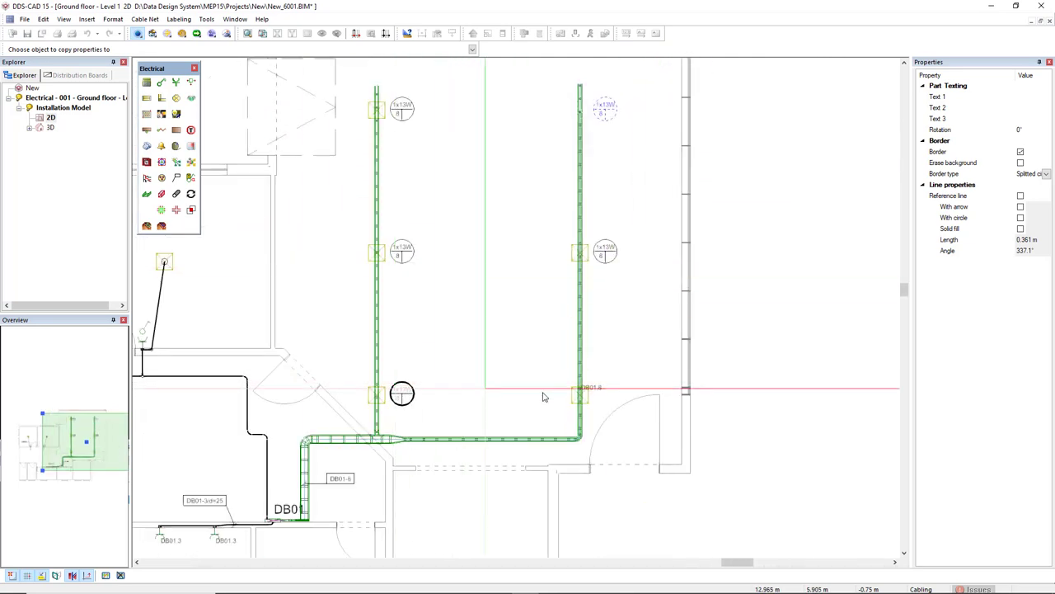
{"action": "left_click", "coordinate": [587, 389]}
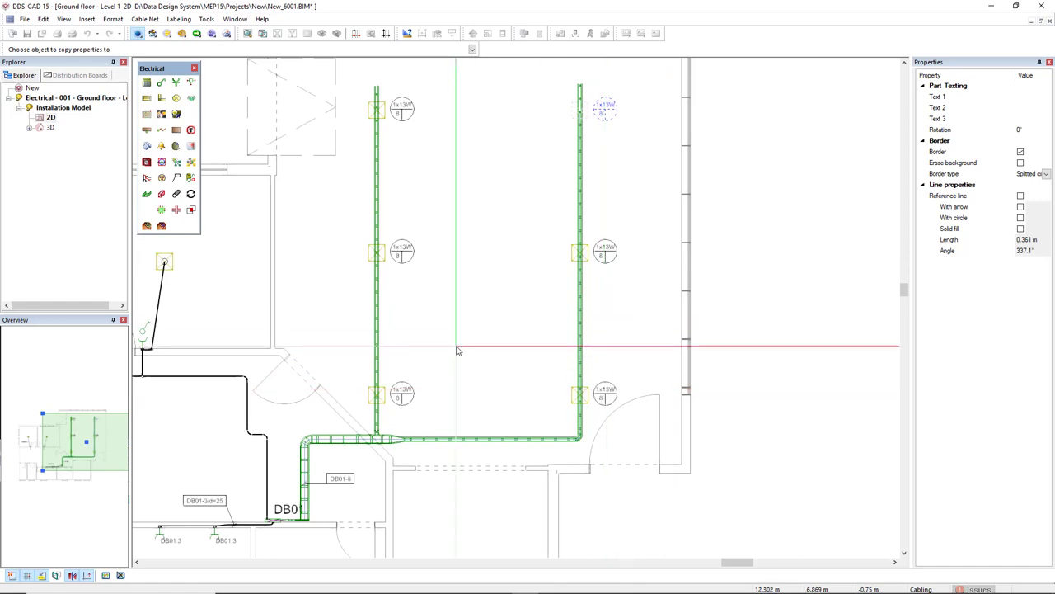
{"action": "key", "text": "Escape"}
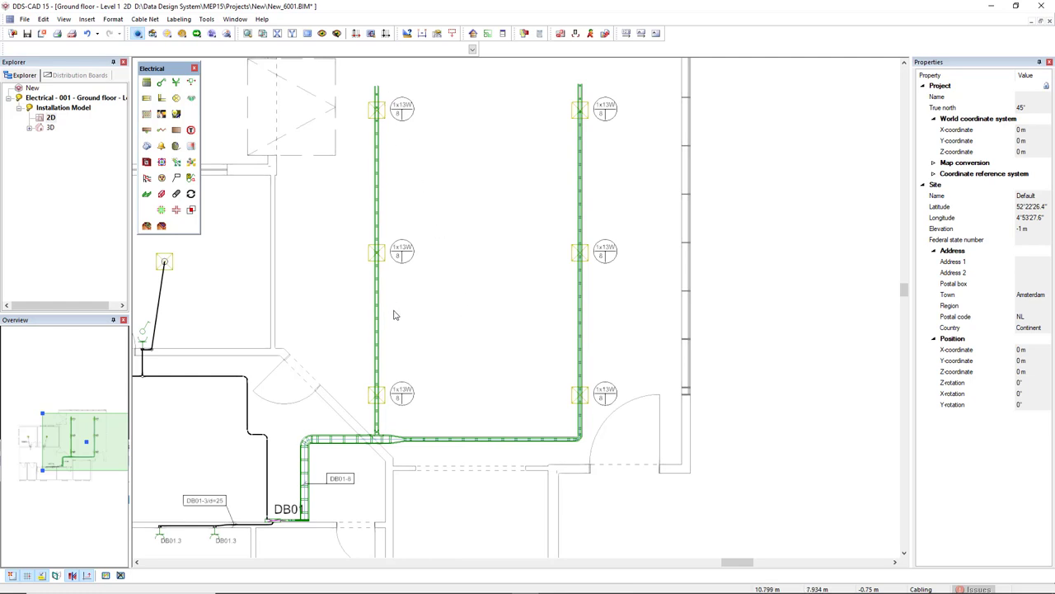
Step: Assign group indicator a, using Replace, to the three lamps on the left-hand vertical cable tray
{"action": "left_click", "coordinate": [190, 178]}
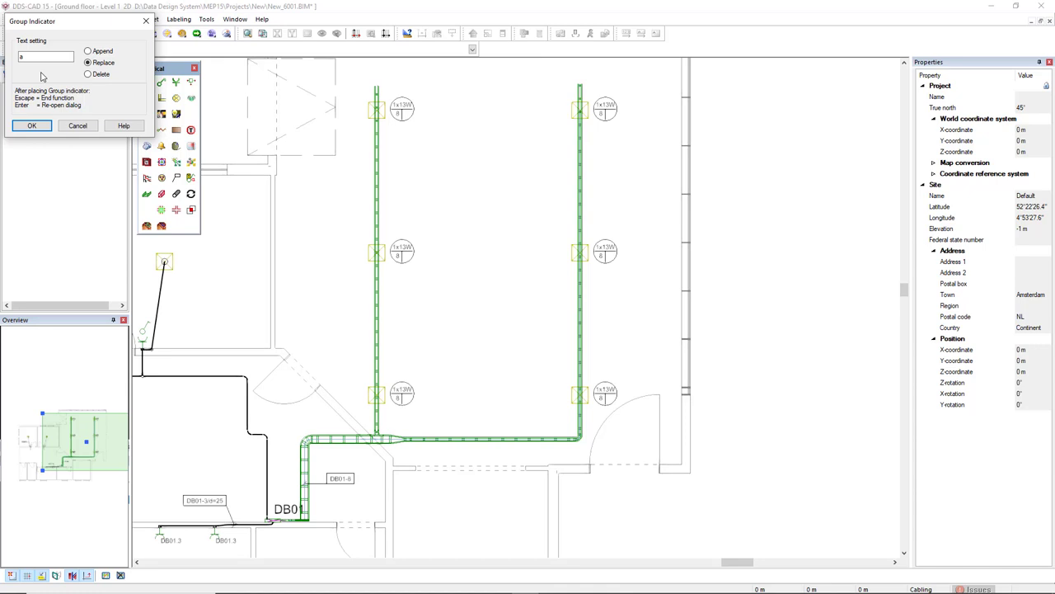
{"action": "left_click", "coordinate": [32, 125]}
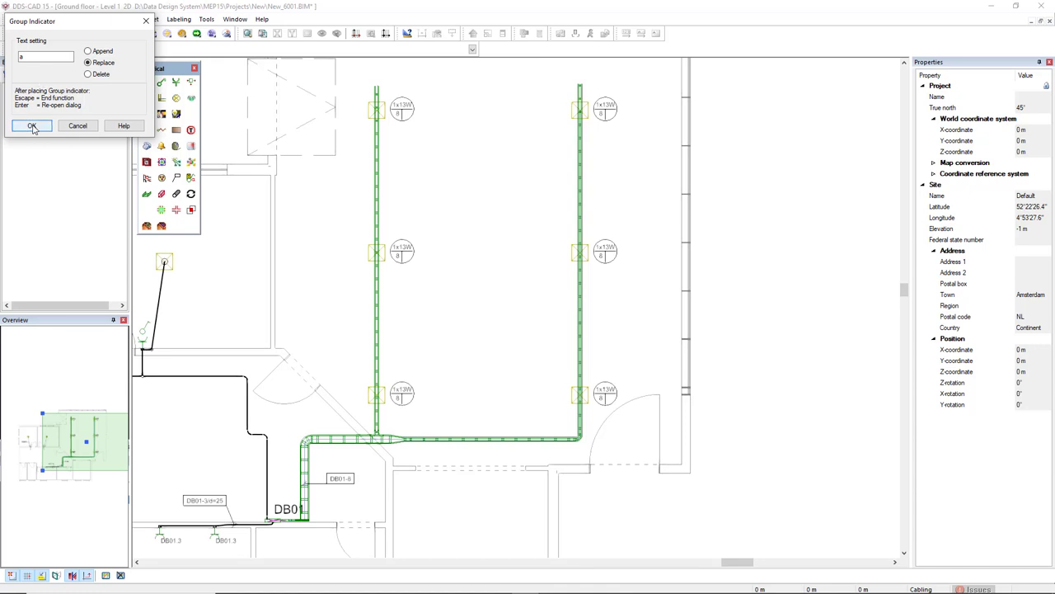
{"action": "left_click", "coordinate": [376, 109]}
{"action": "left_click", "coordinate": [376, 252]}
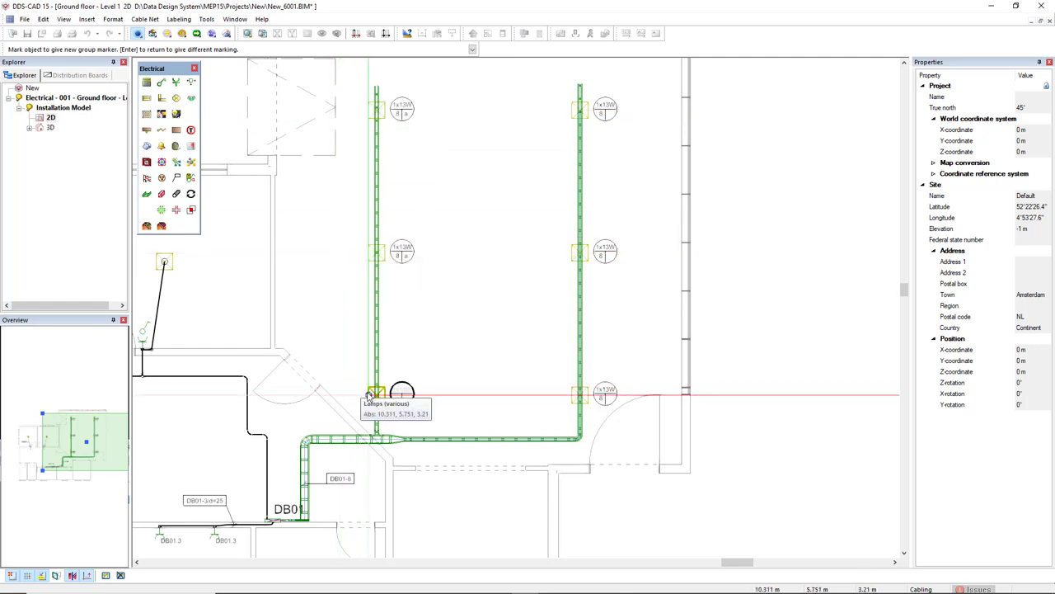
Step: Assign group indicator b, using Append, to the three lamps on the right-hand vertical cable tray
{"action": "key", "text": "Return"}
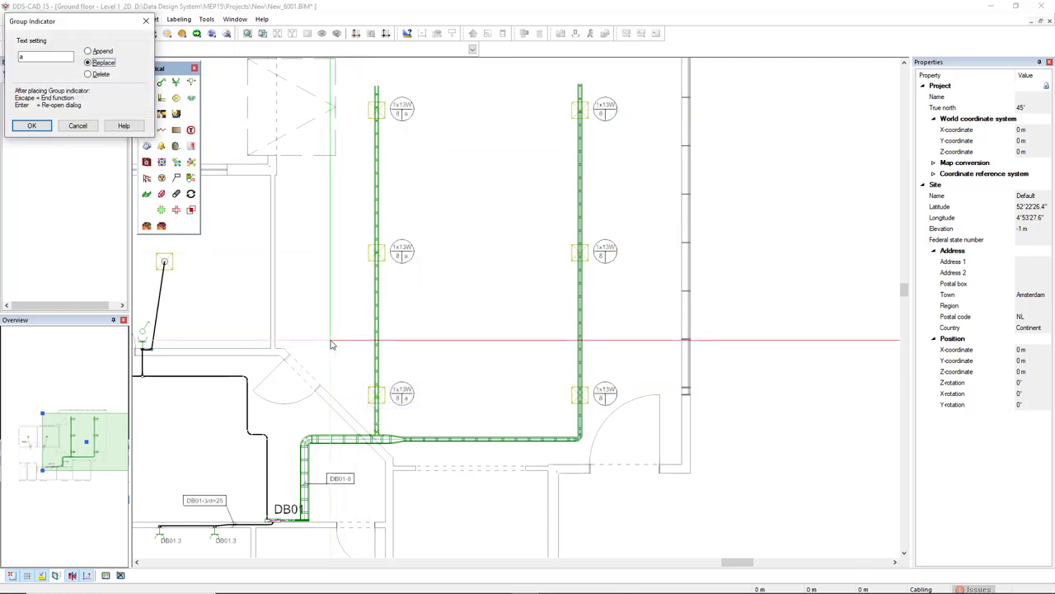
{"action": "left_click", "coordinate": [28, 57]}
{"action": "double_click", "coordinate": [28, 58]}
{"action": "type", "text": "b"}
{"action": "left_click", "coordinate": [88, 52]}
{"action": "left_click", "coordinate": [33, 127]}
{"action": "left_click", "coordinate": [598, 107]}
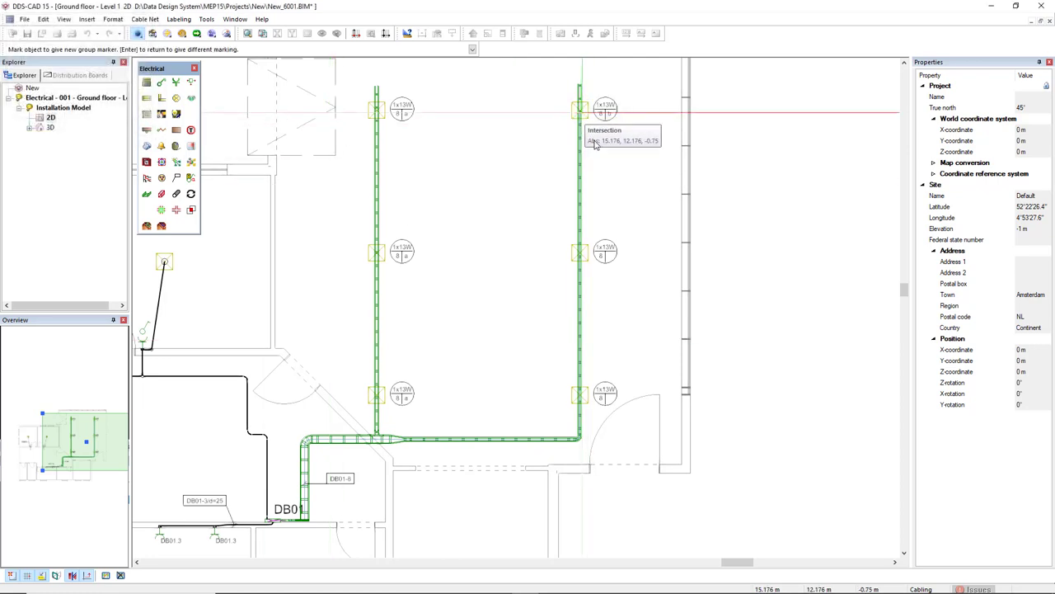
{"action": "left_click", "coordinate": [590, 257]}
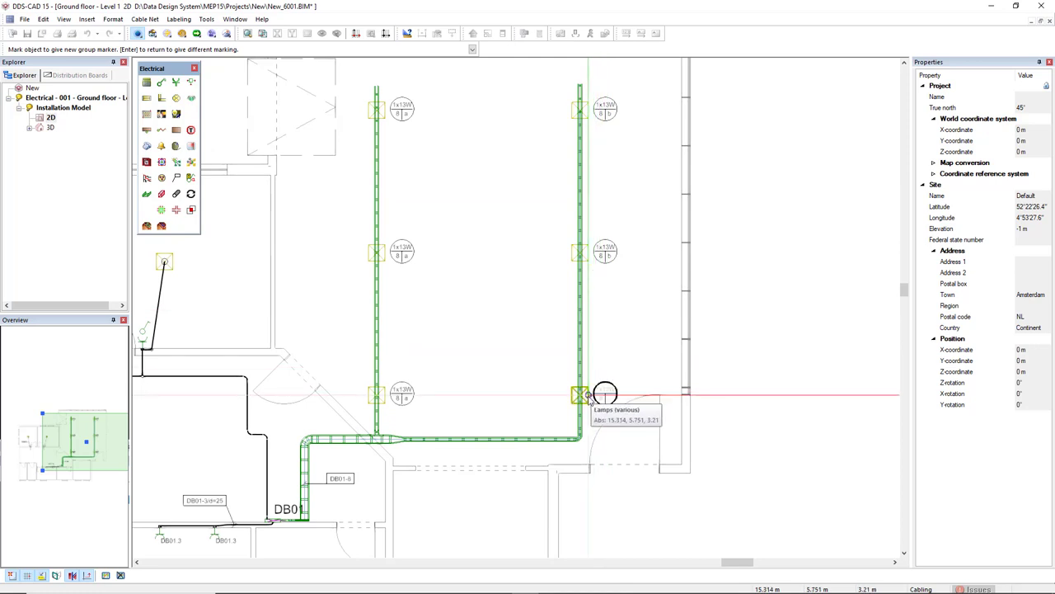
{"action": "left_click", "coordinate": [588, 399]}
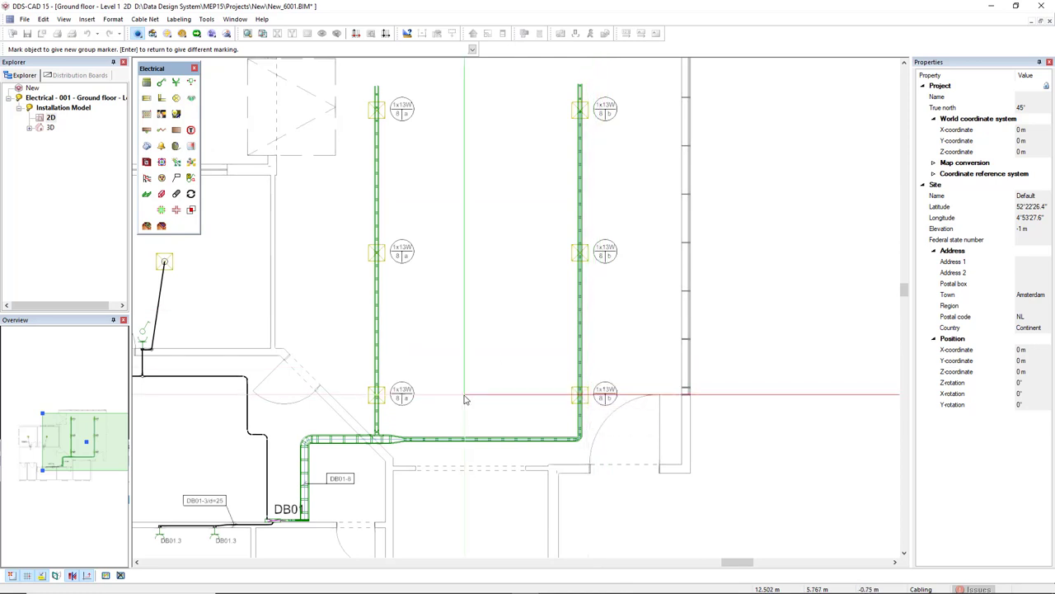
{"action": "key", "text": "Escape"}
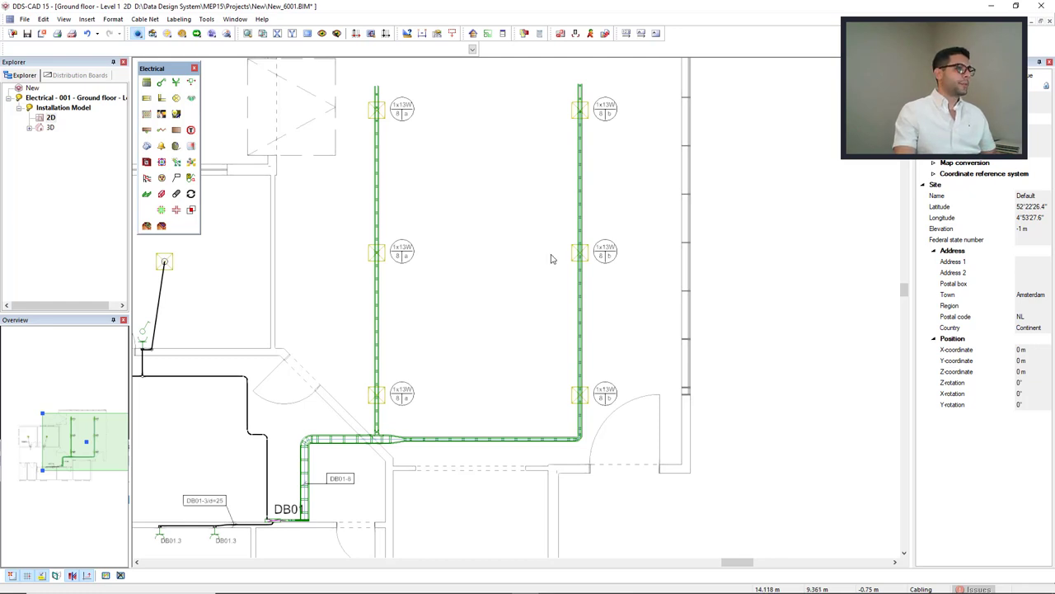
Step: In the right-hand vertical cable tray's text settings, copy the Product+Mounting Height text type under the name Filling grade
{"action": "scroll", "coordinate": [607, 193], "scroll_direction": "down", "scroll_amount": 2}
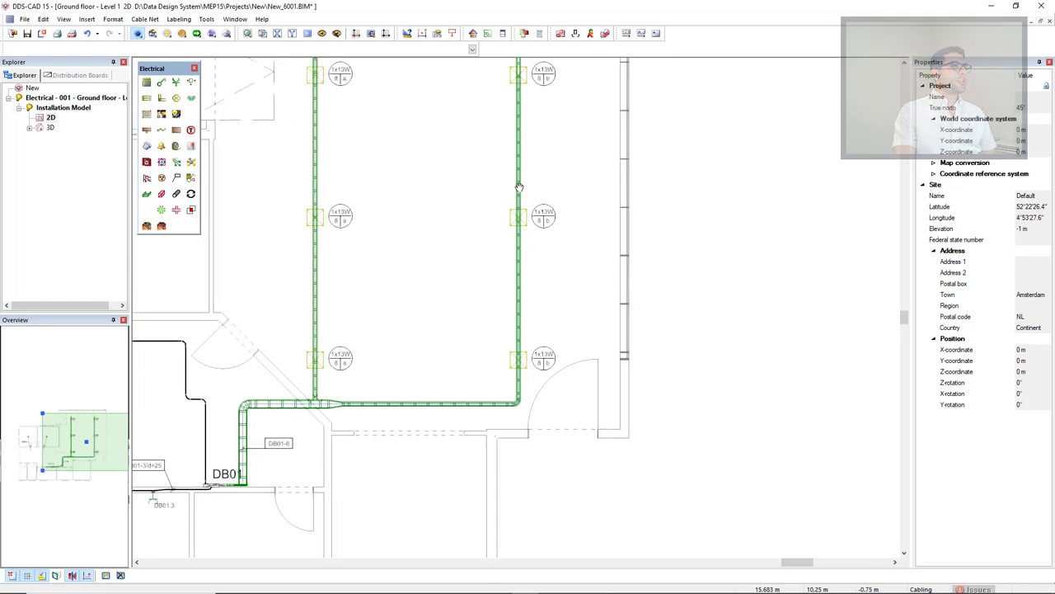
{"action": "scroll", "coordinate": [476, 239], "scroll_direction": "up", "scroll_amount": 5}
{"action": "middle_click_drag", "start_coordinate": [477, 231], "coordinate": [465, 267]}
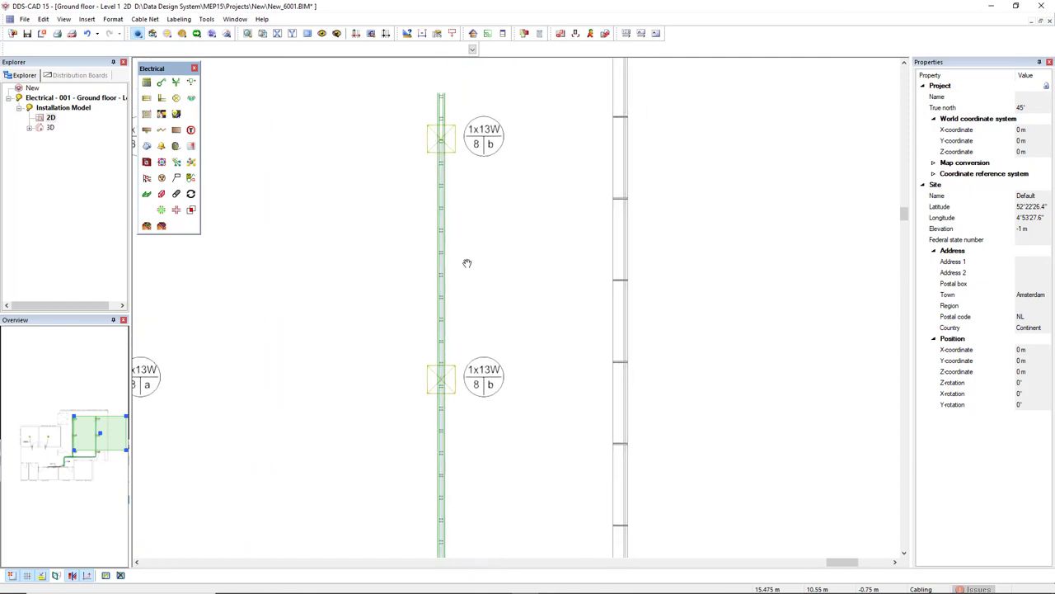
{"action": "left_click", "coordinate": [443, 268]}
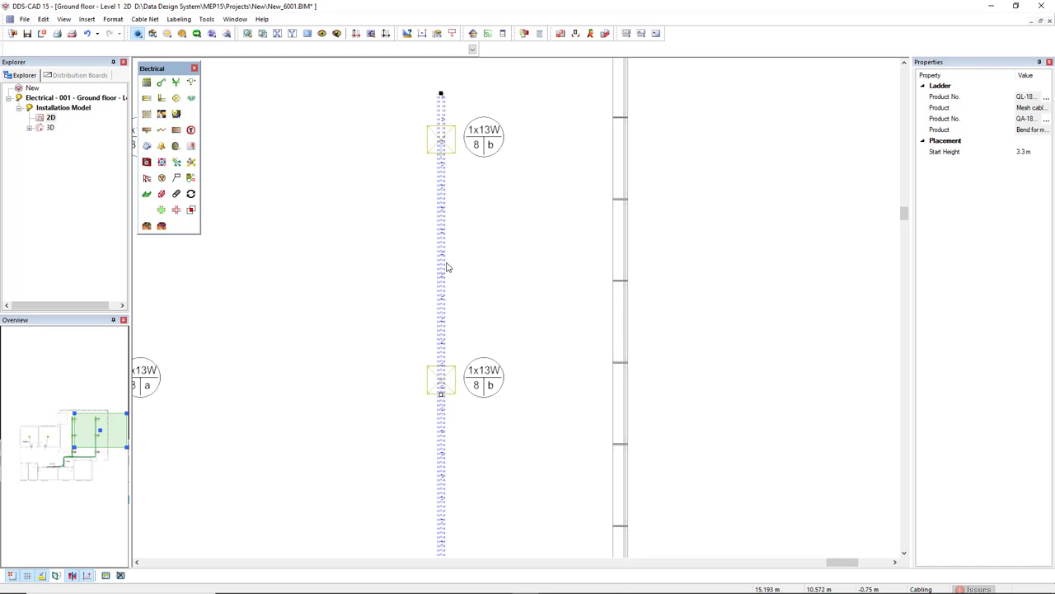
{"action": "left_click", "coordinate": [641, 38]}
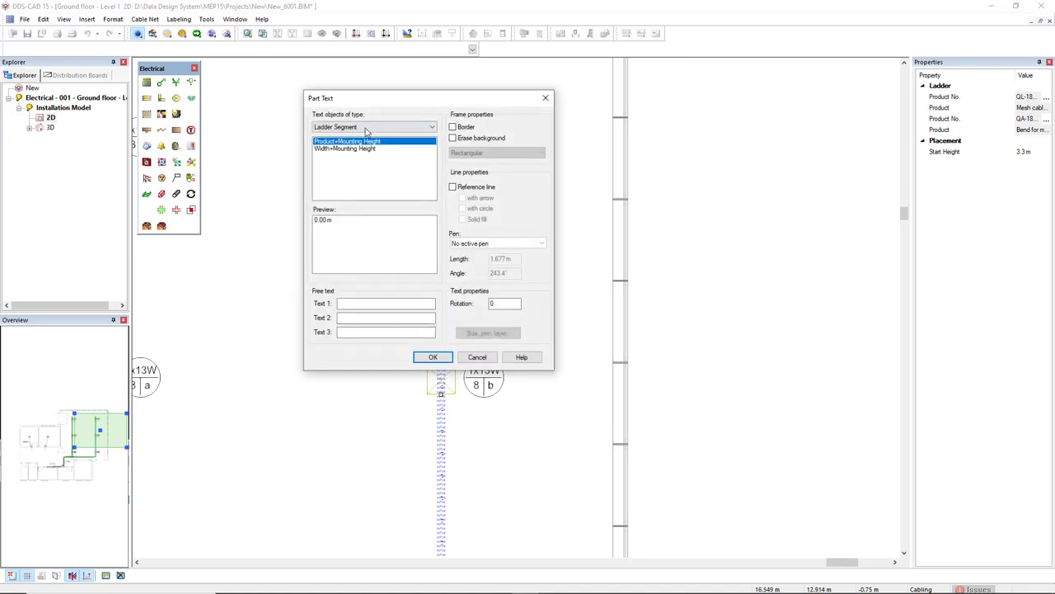
{"action": "left_click_drag", "start_coordinate": [362, 103], "coordinate": [574, 100]}
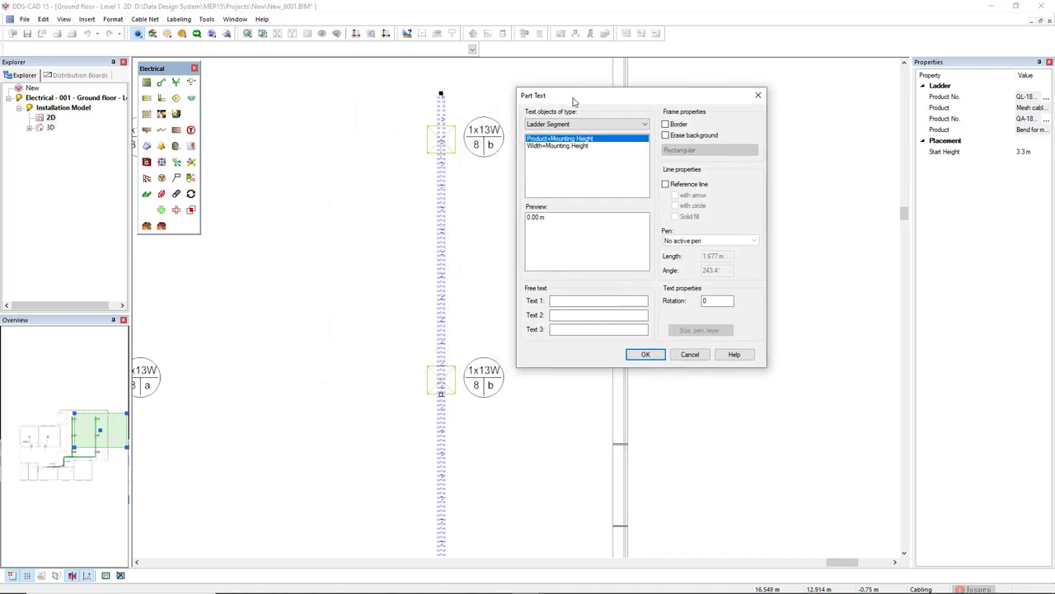
{"action": "right_click", "coordinate": [569, 141]}
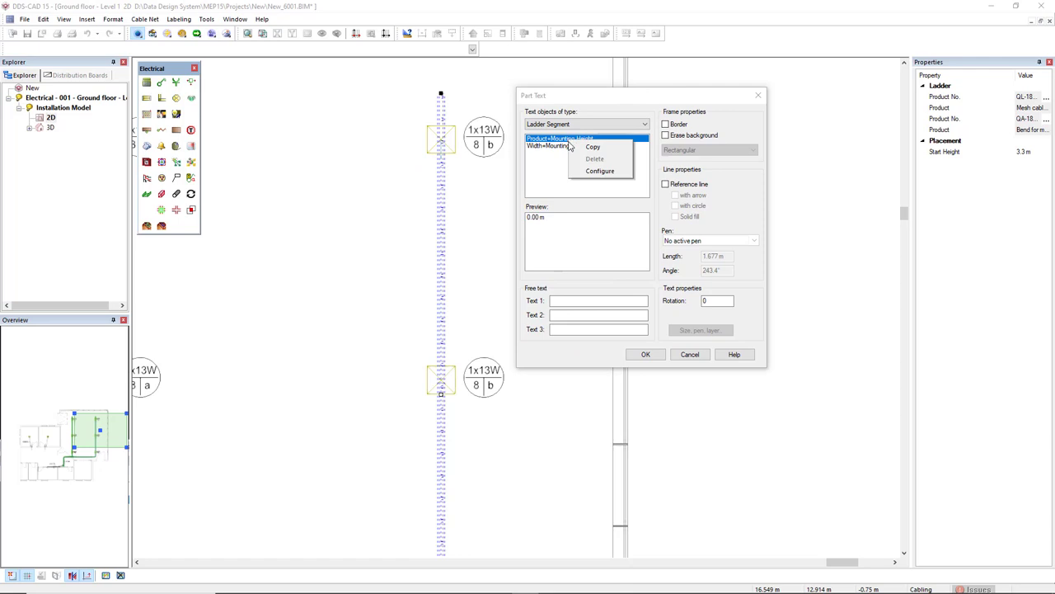
{"action": "left_click", "coordinate": [590, 148]}
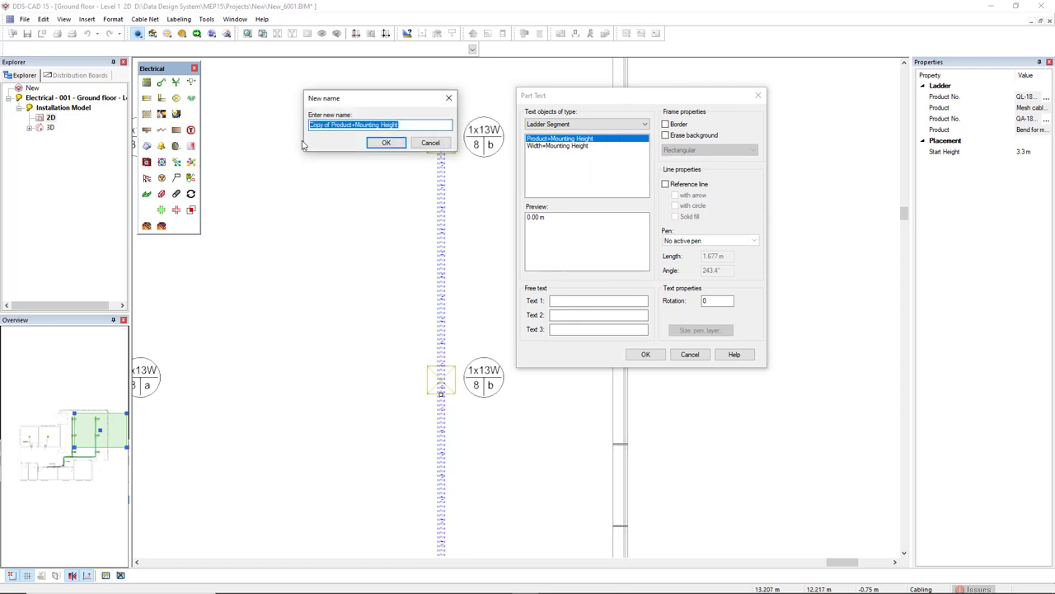
{"action": "type", "text": "Filling grade"}
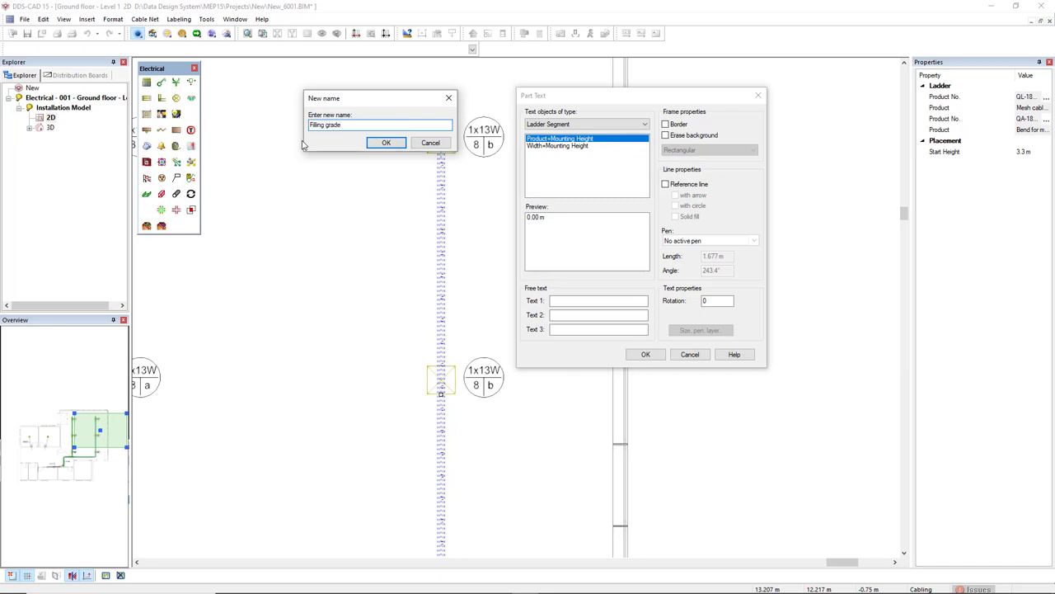
{"action": "left_click", "coordinate": [385, 142]}
Step: Configure the Filling grade text type to omit Product description and Mounting Height and to display Used cable place
{"action": "right_click", "coordinate": [561, 142]}
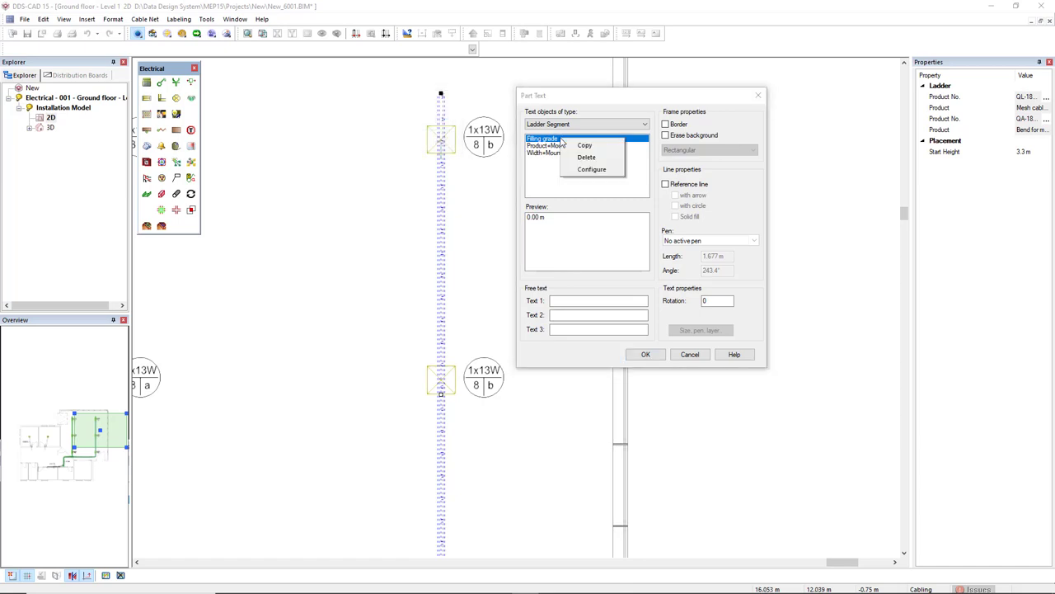
{"action": "left_click", "coordinate": [584, 169]}
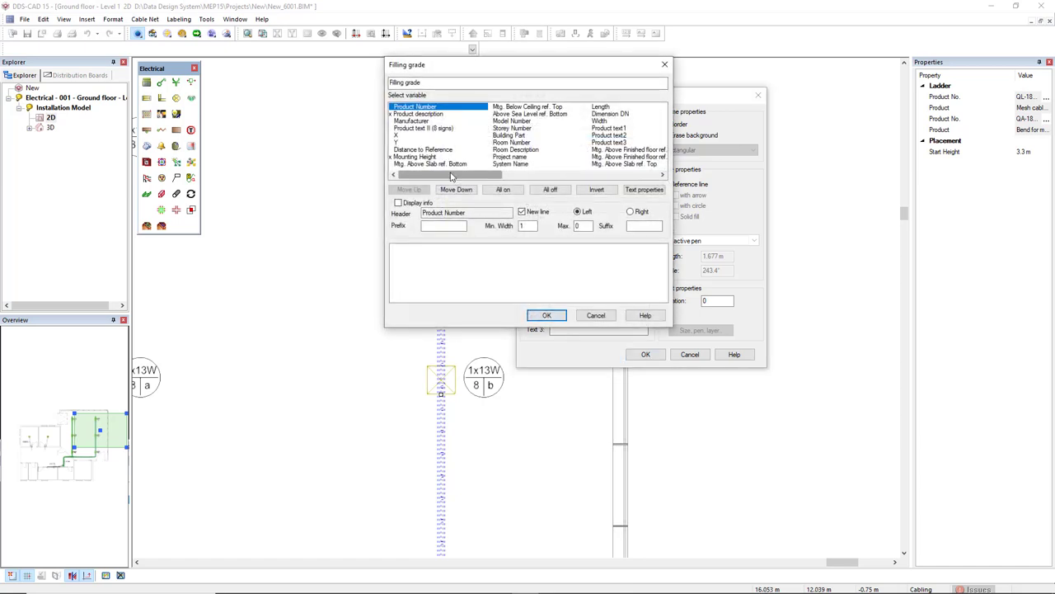
{"action": "left_click", "coordinate": [409, 114]}
{"action": "left_click", "coordinate": [412, 156]}
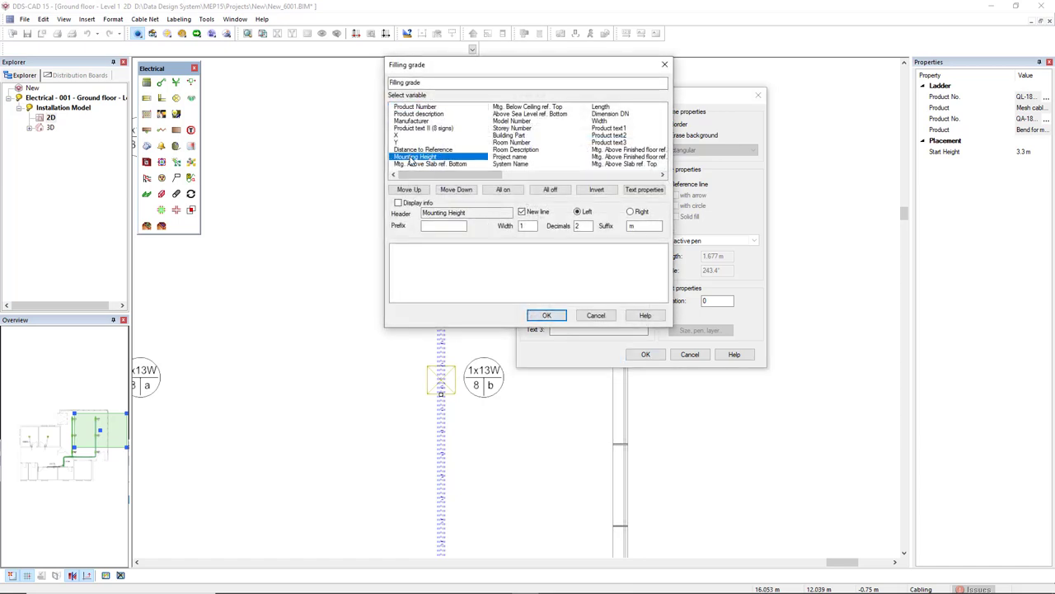
{"action": "left_click_drag", "start_coordinate": [416, 175], "coordinate": [517, 167]}
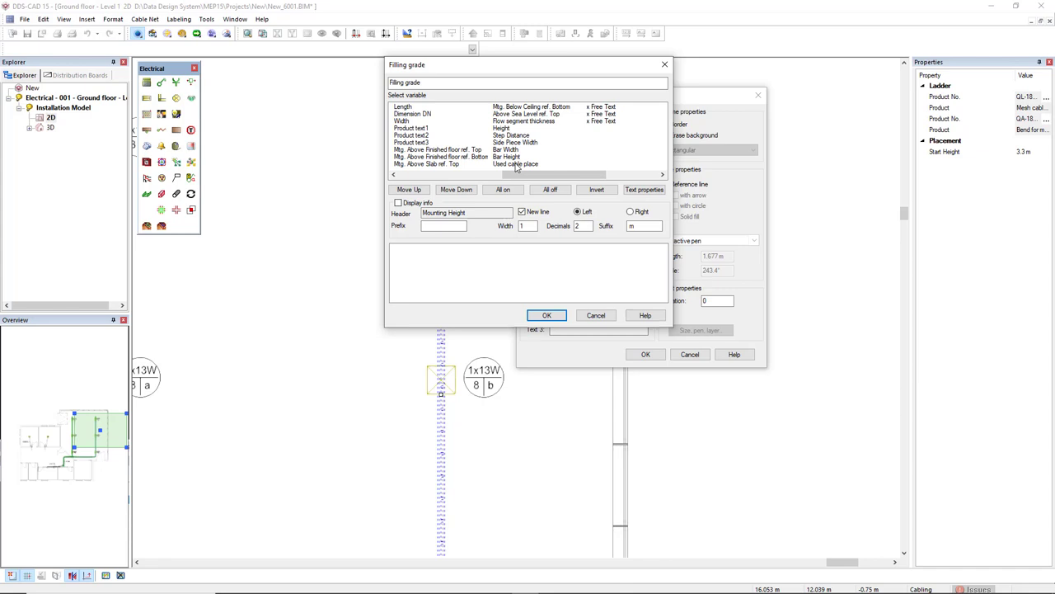
{"action": "left_click", "coordinate": [517, 164]}
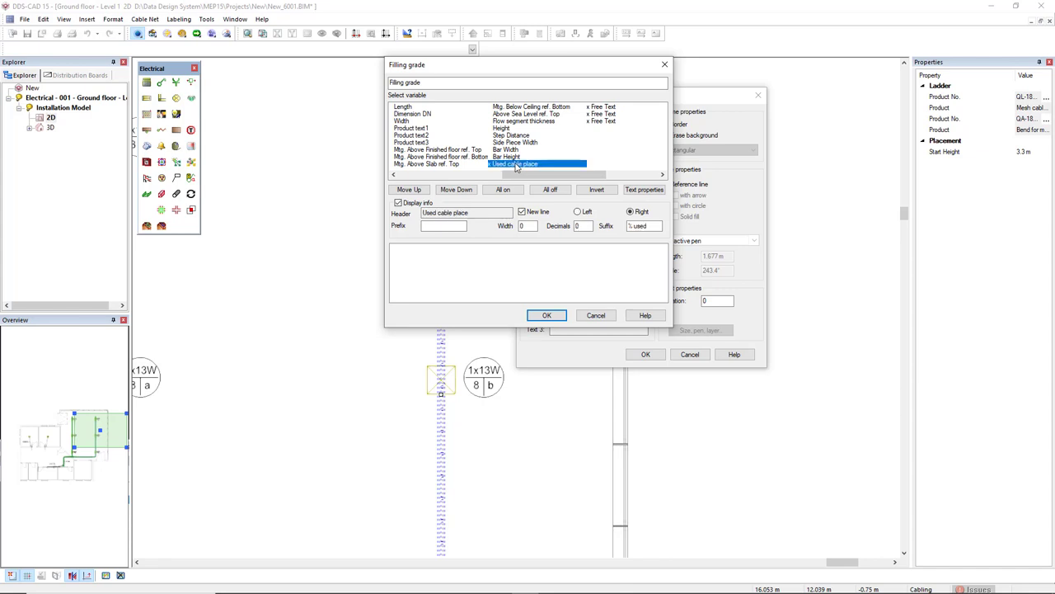
{"action": "left_click", "coordinate": [540, 318]}
Step: Place the Filling grade label just right of the right-hand vertical cable tray, between its upper two lamps
{"action": "left_click", "coordinate": [627, 358]}
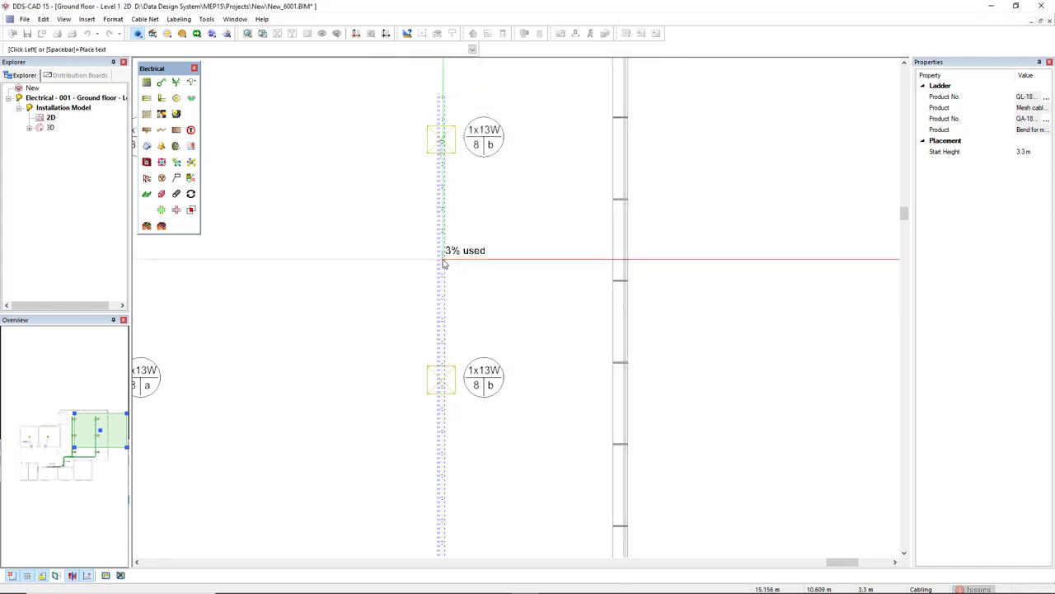
{"action": "left_click", "coordinate": [456, 262]}
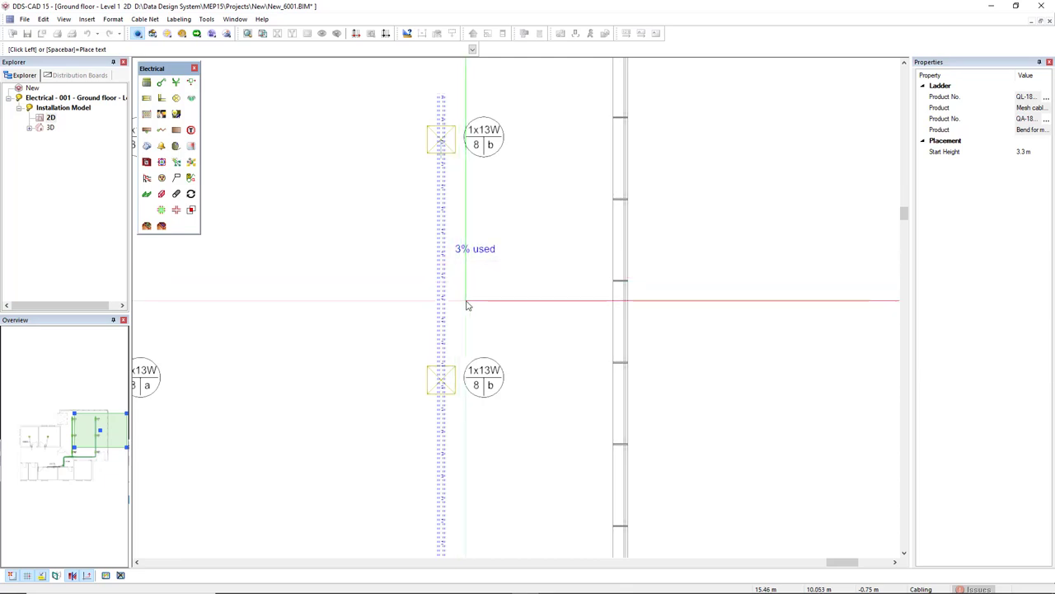
{"action": "scroll", "coordinate": [442, 251], "scroll_direction": "up", "scroll_amount": 3}
{"action": "scroll", "coordinate": [442, 251], "scroll_direction": "up", "scroll_amount": 2}
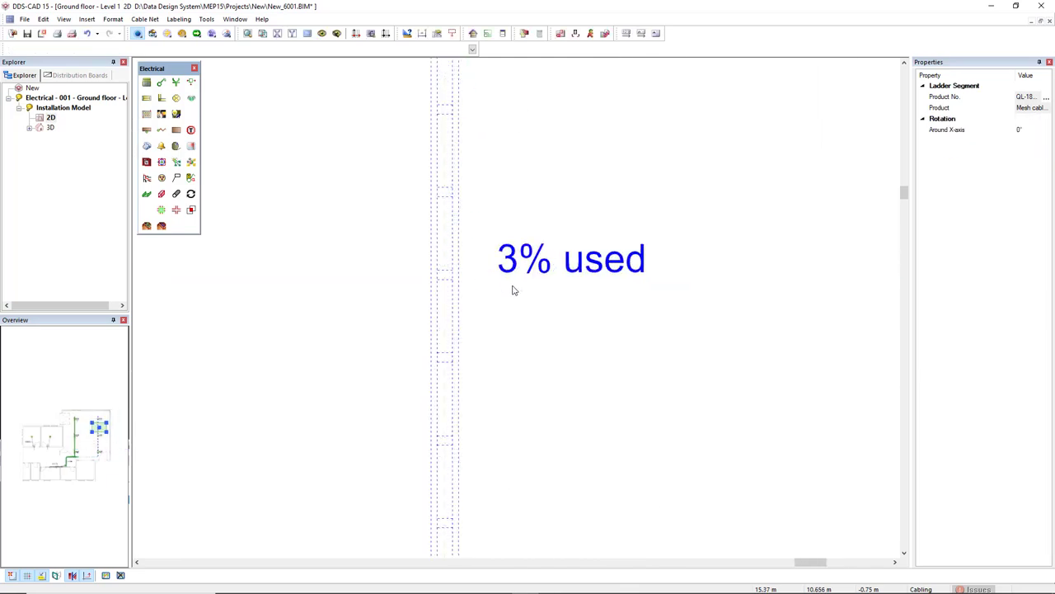